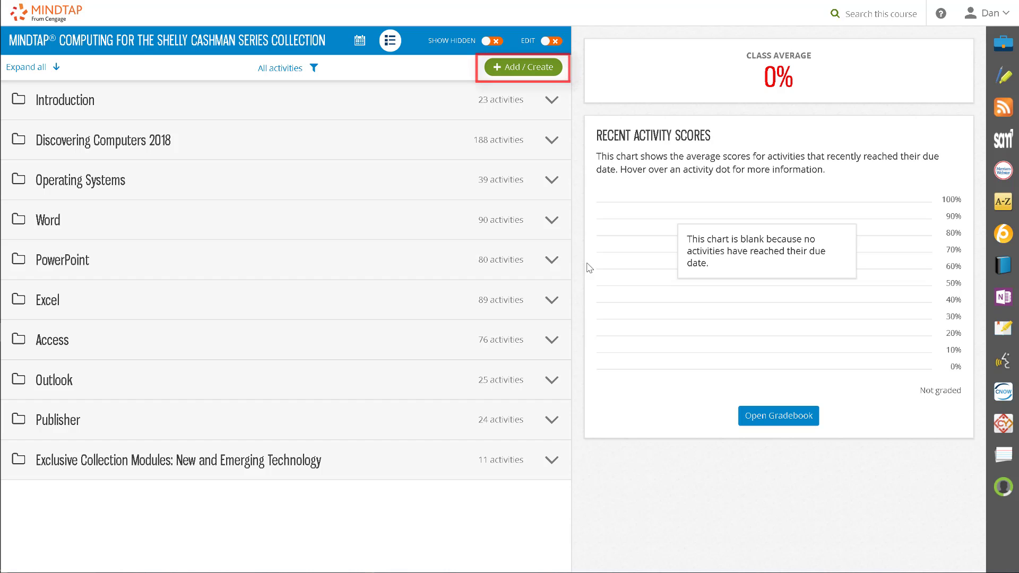
# Start a new SAM-Assignment activity from Add/Create and show the Exams list
pyautogui.click(523, 67)
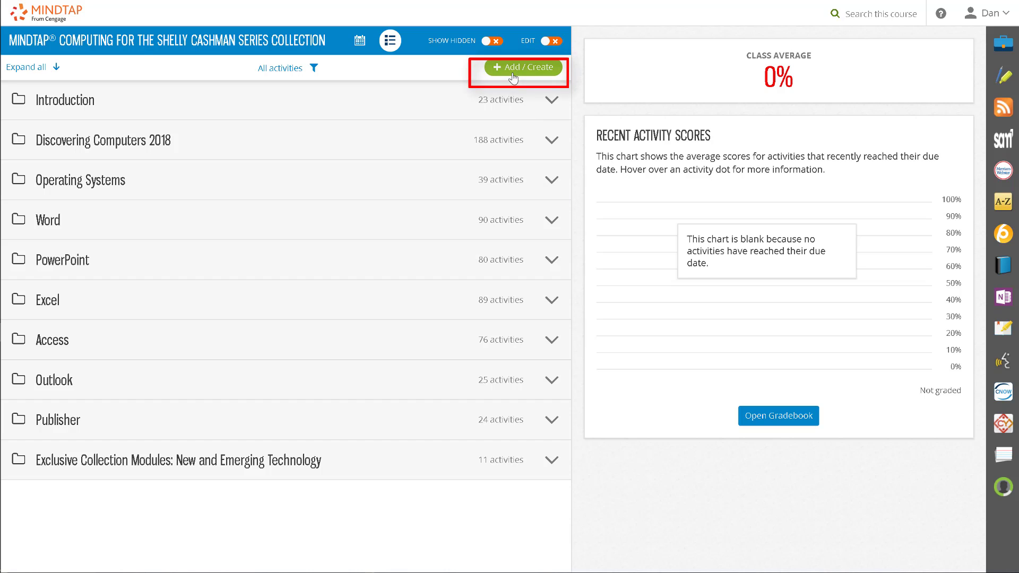
pyautogui.click(505, 96)
pyautogui.scroll(-2, 499, 102)
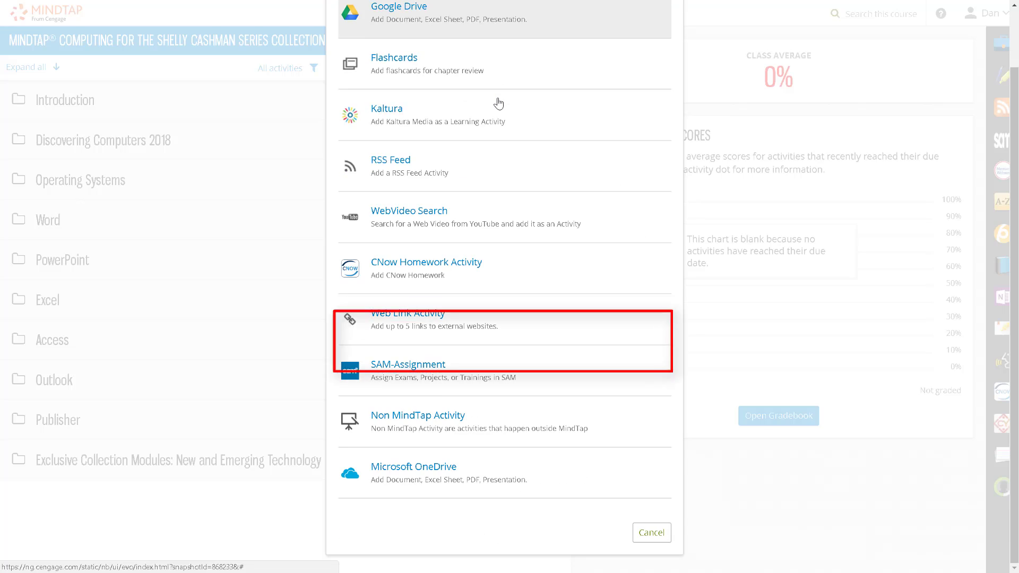
pyautogui.click(471, 396)
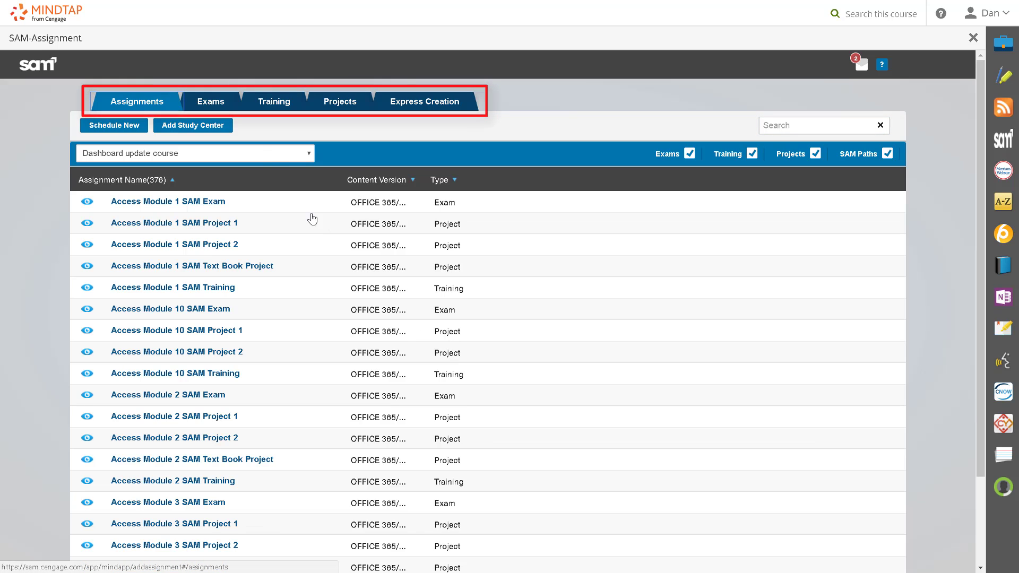
pyautogui.click(214, 112)
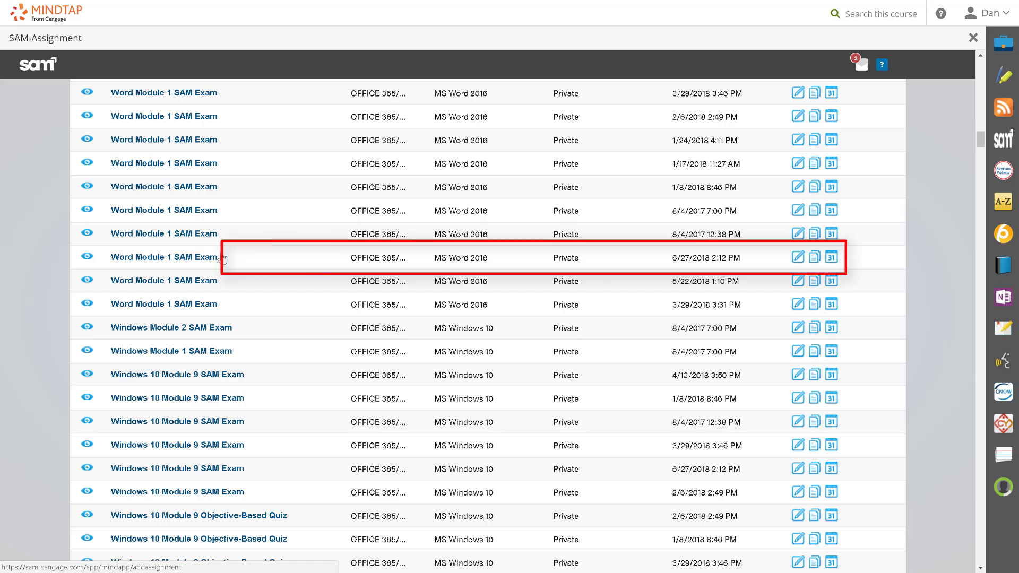
# Edit the Word Module 1 SAM Exam and advance past textbook choice to the chapter list
pyautogui.click(797, 258)
pyautogui.click(840, 356)
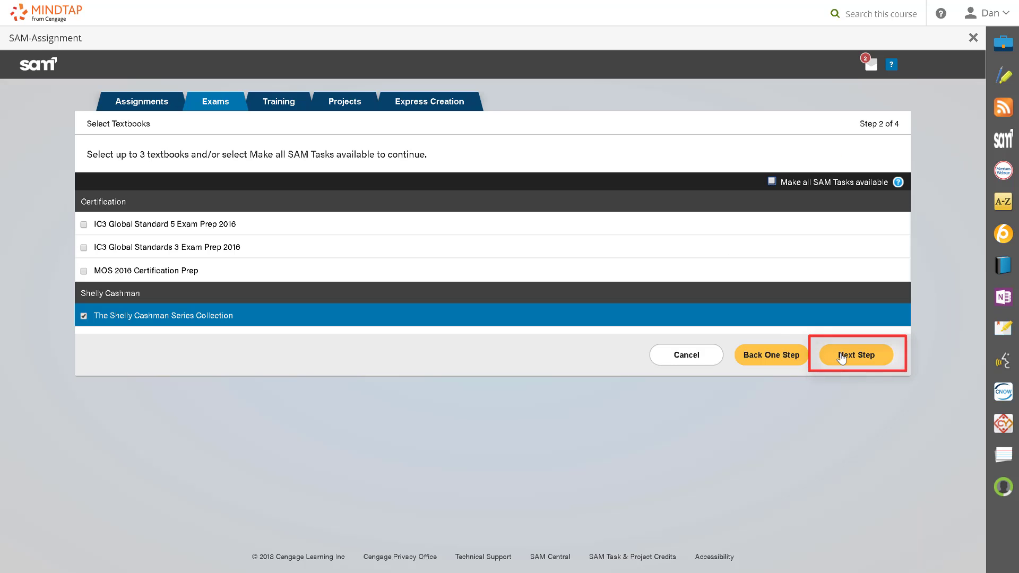
pyautogui.click(842, 357)
pyautogui.scroll(-2, 842, 360)
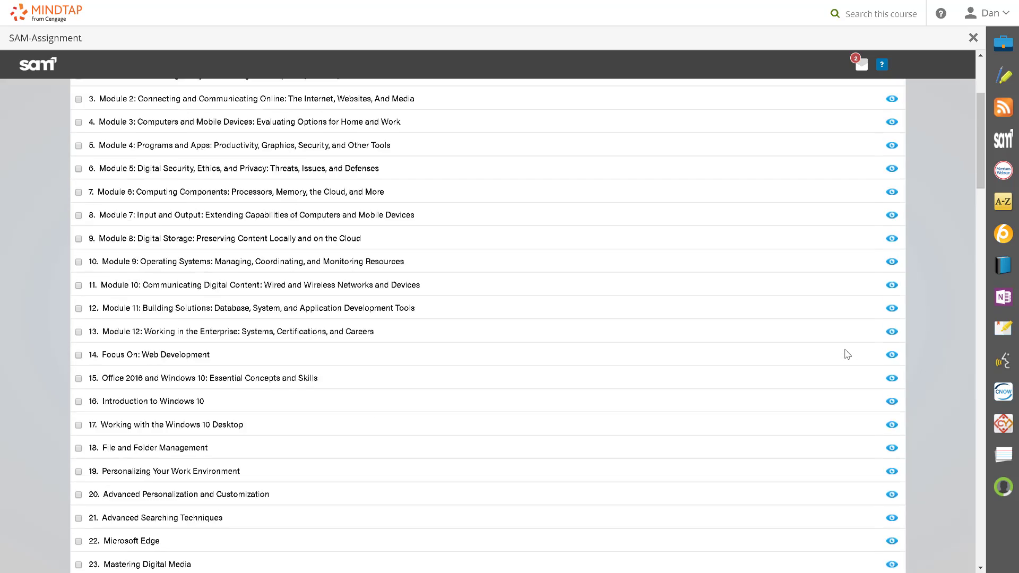
pyautogui.scroll(-2, 843, 360)
pyautogui.scroll(-1, 844, 358)
pyautogui.scroll(-1, 847, 354)
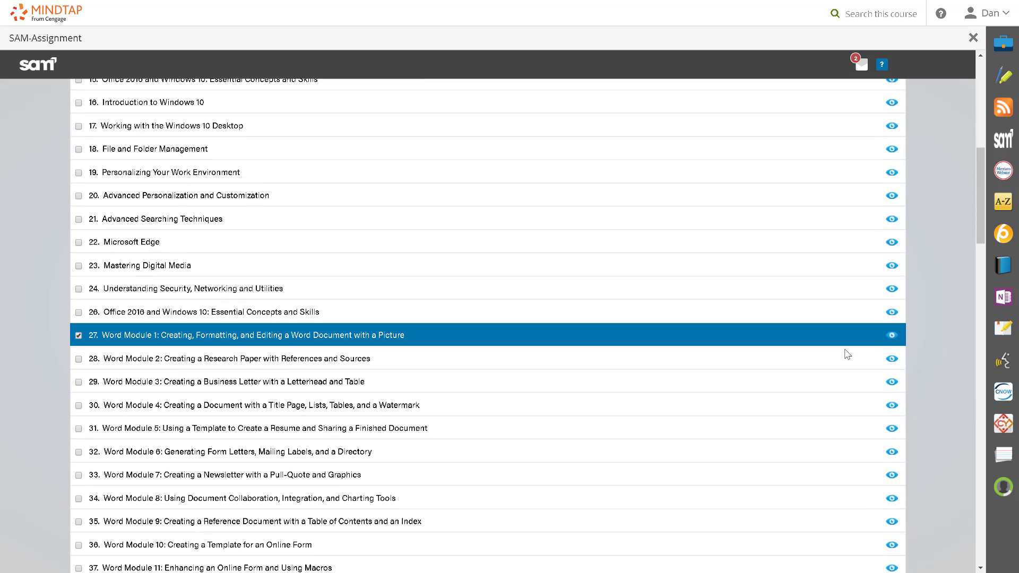
pyautogui.scroll(5, 847, 355)
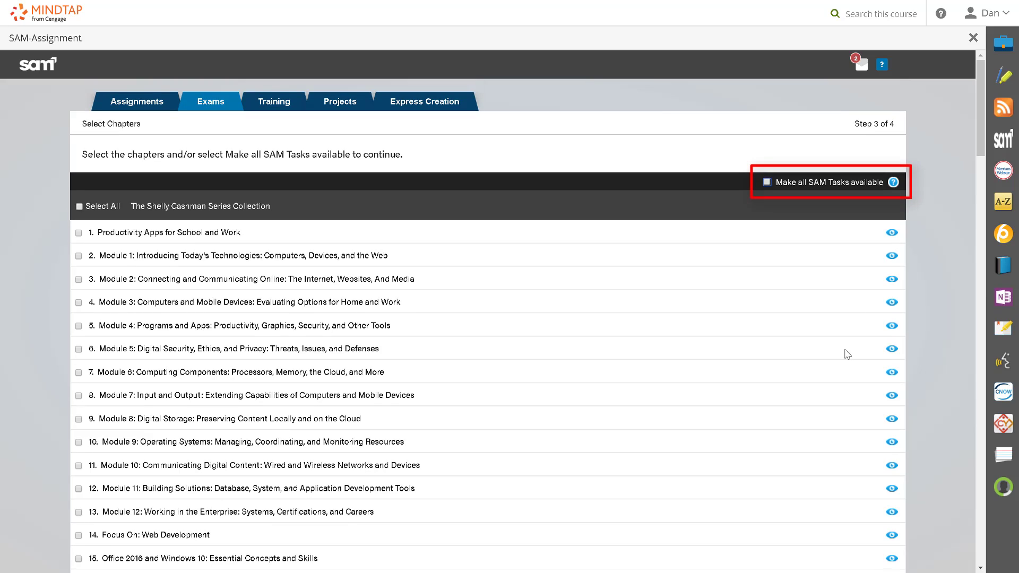
pyautogui.scroll(-1, 847, 355)
pyautogui.scroll(-15, 846, 355)
pyautogui.scroll(-10, 836, 318)
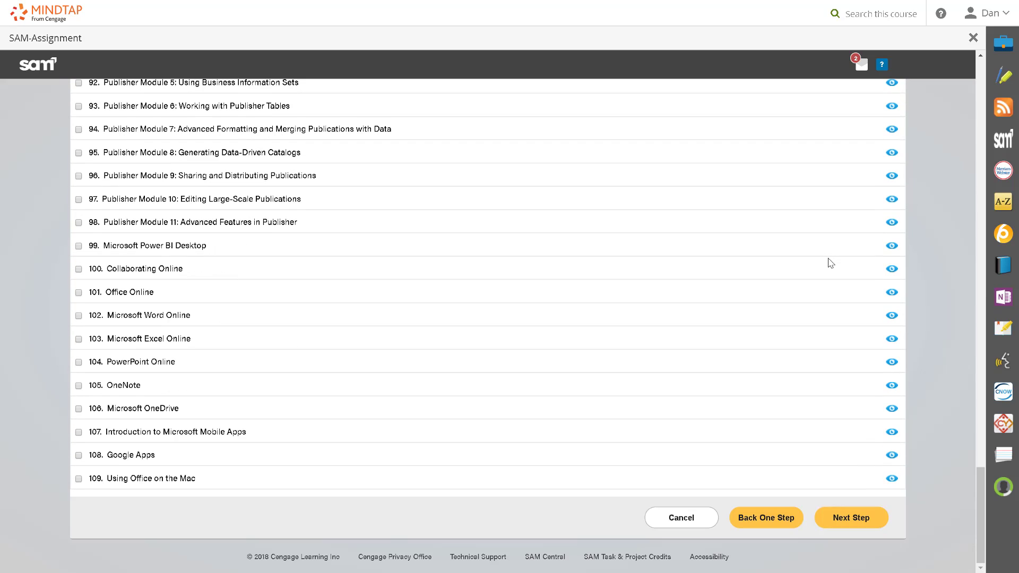
# Leave only Enter text unchecked among the Word Module 1 tasks, keeping 30 of 31
pyautogui.click(841, 526)
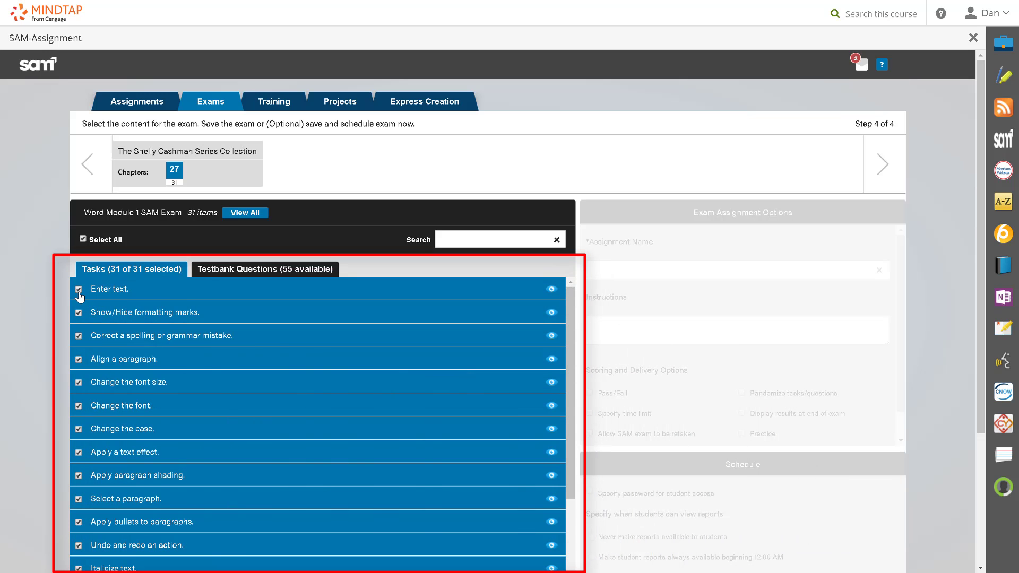
pyautogui.click(79, 289)
pyautogui.click(78, 313)
pyautogui.click(78, 335)
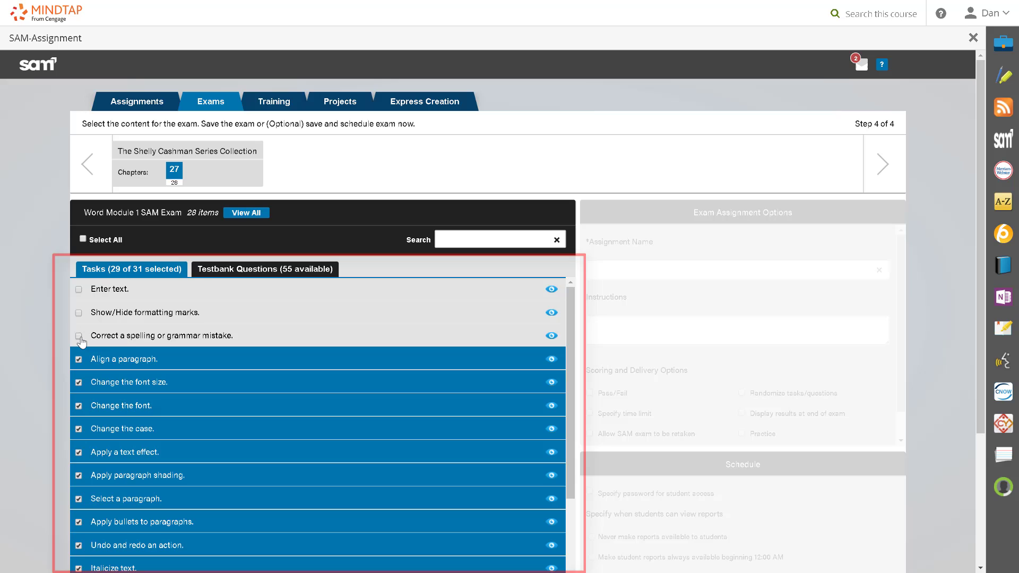
pyautogui.click(79, 337)
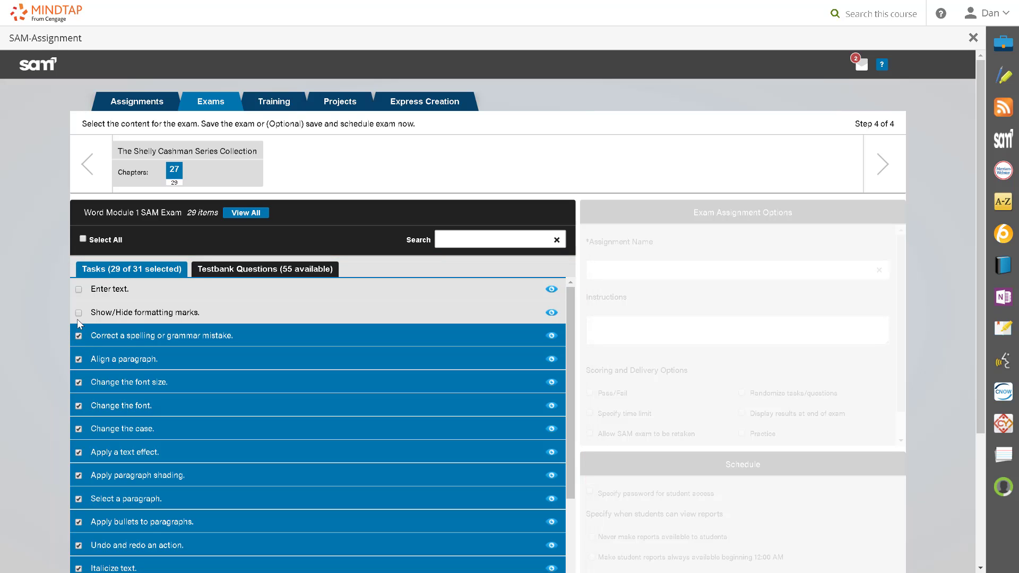
pyautogui.click(79, 313)
pyautogui.scroll(-3, 629, 337)
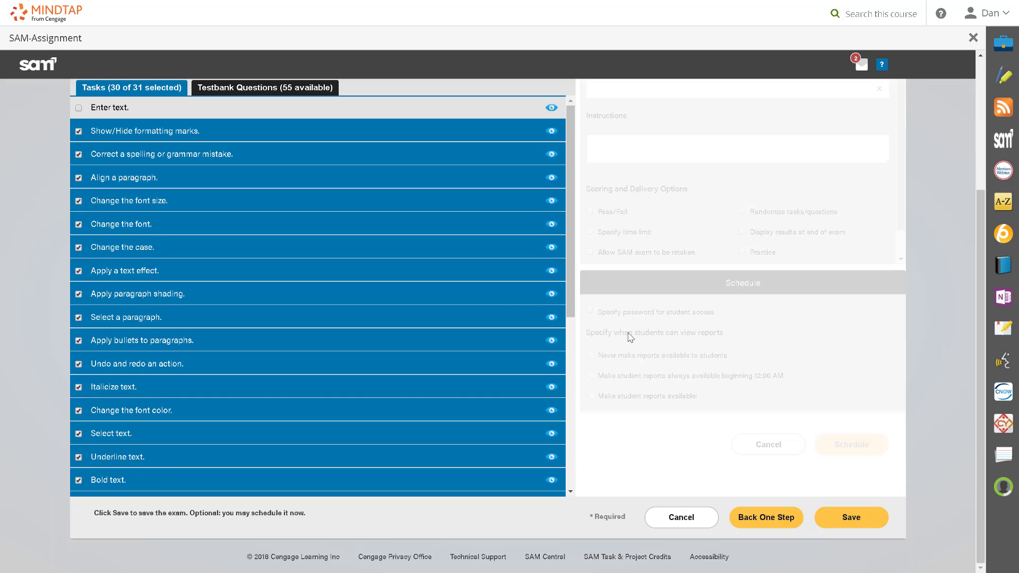
# Save the edited Word Module 1 exam and finish without scheduling it
pyautogui.click(843, 514)
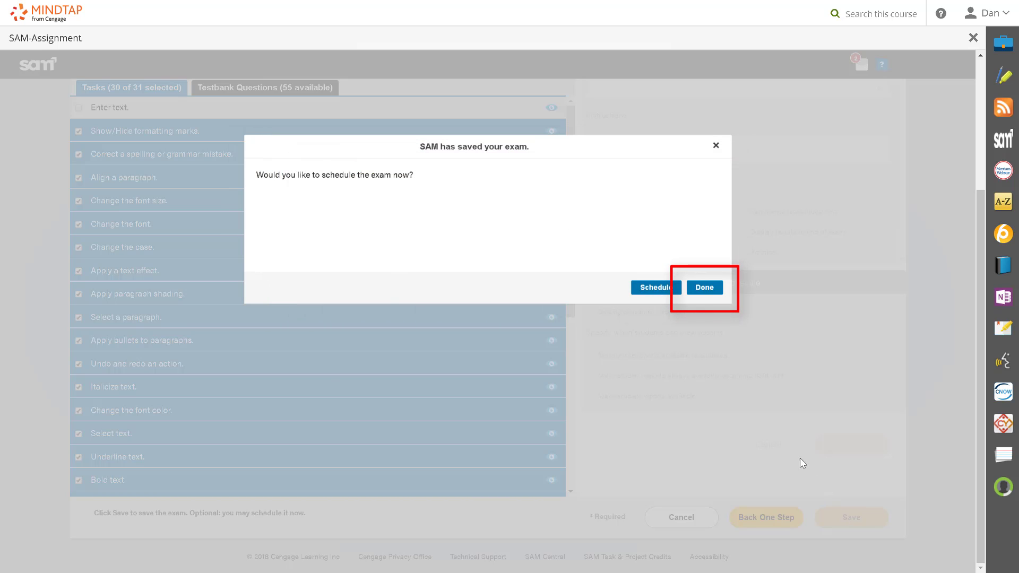
pyautogui.click(705, 289)
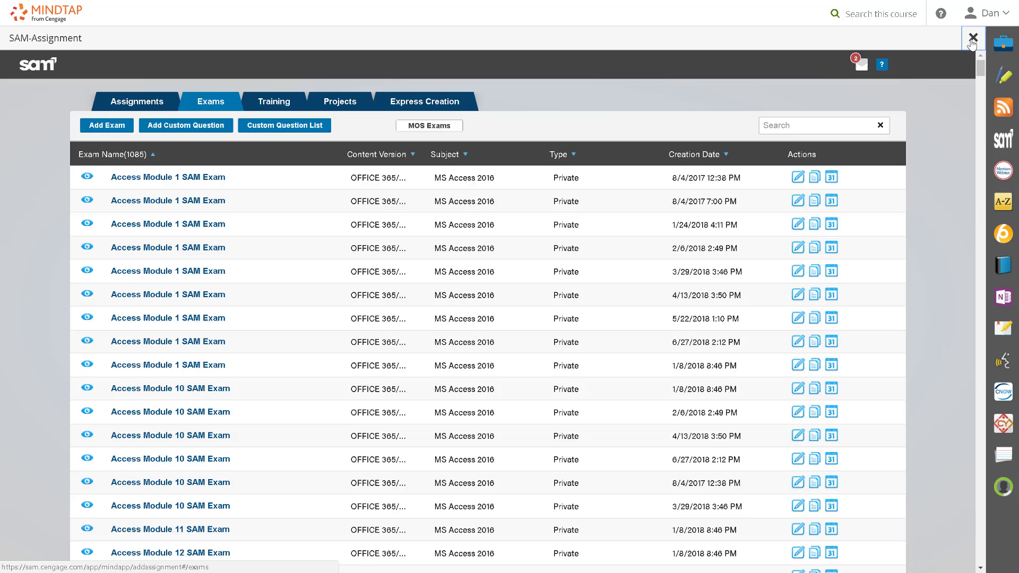
# Reopen a SAM-Assignment activity from Add/Create and show the Exams list again
pyautogui.click(973, 38)
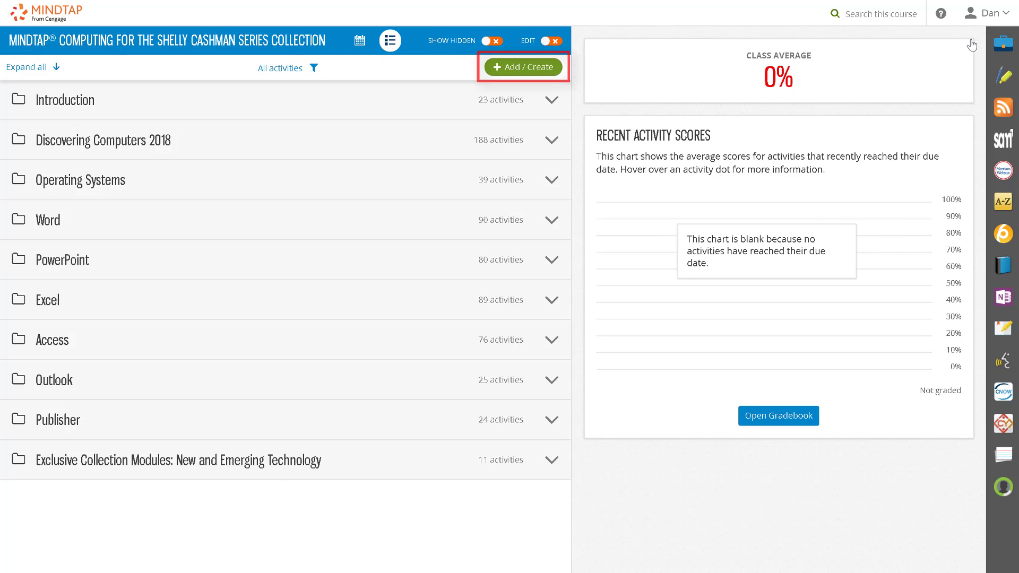
pyautogui.click(550, 70)
pyautogui.click(518, 96)
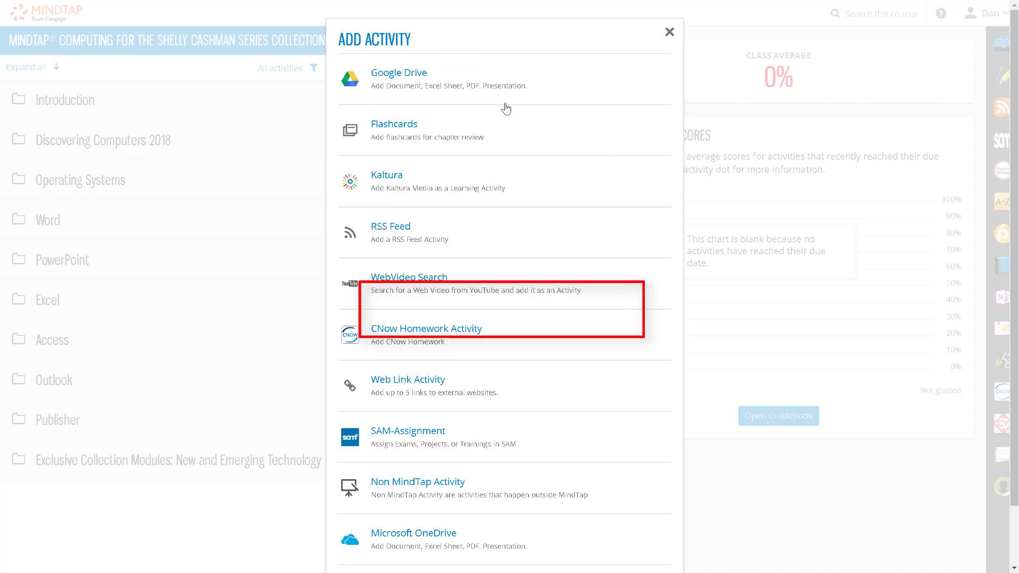
pyautogui.click(385, 451)
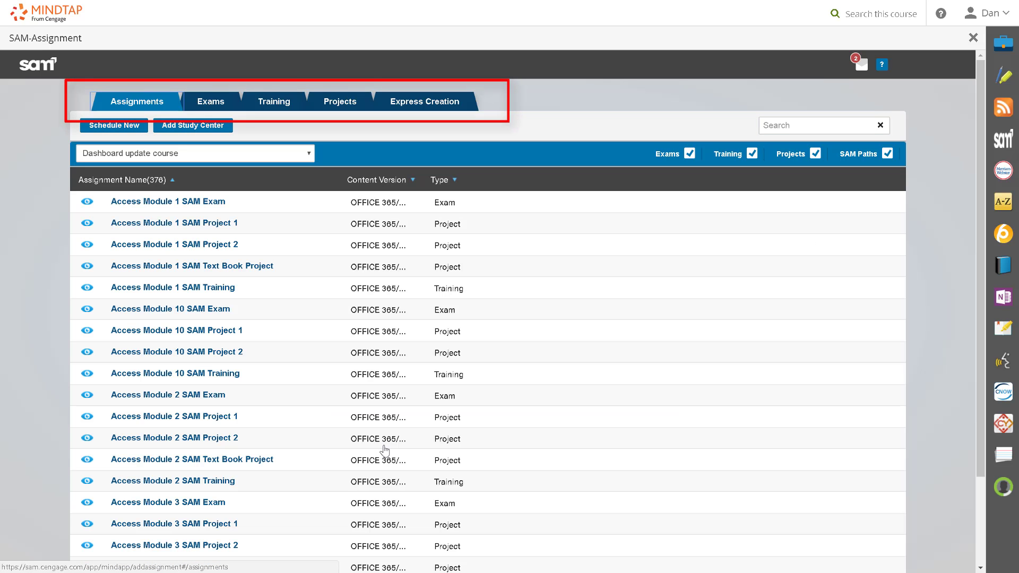
pyautogui.click(214, 106)
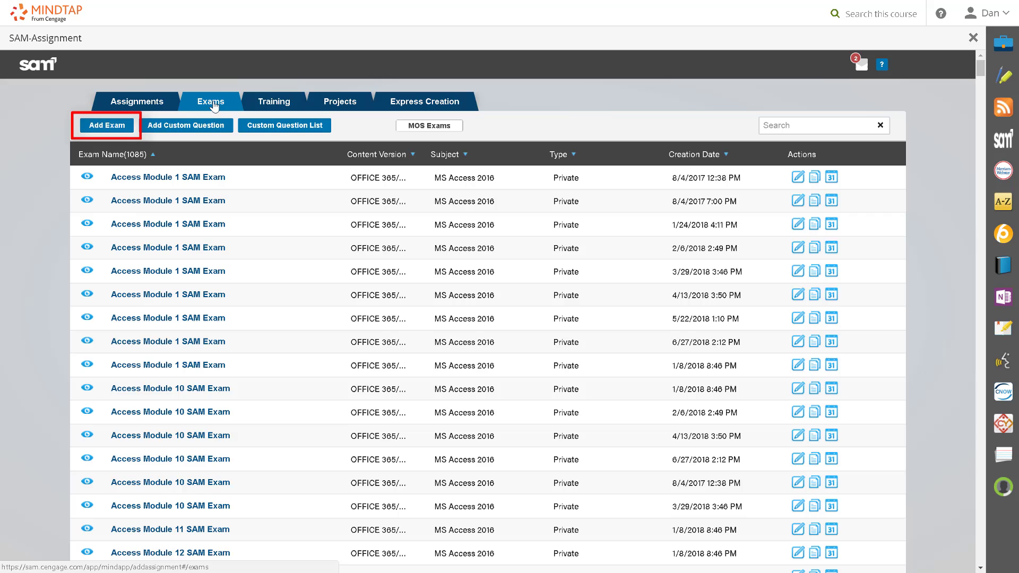
# Create a new exam named MINDTAP DEMO EXAM with an auto-generated companion training
pyautogui.click(121, 128)
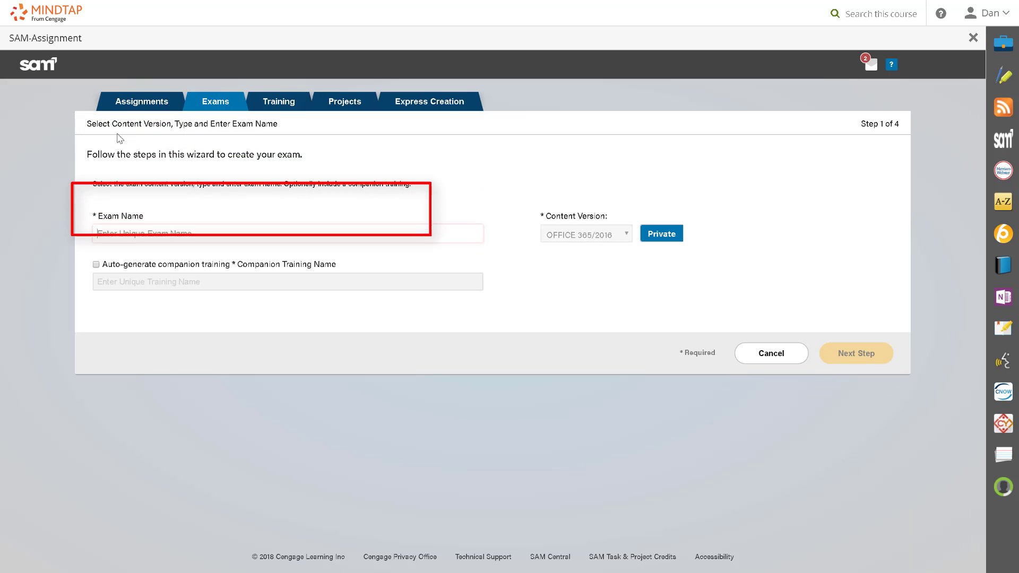
pyautogui.click(105, 234)
pyautogui.write('MINDTAP DEMO EXAM')
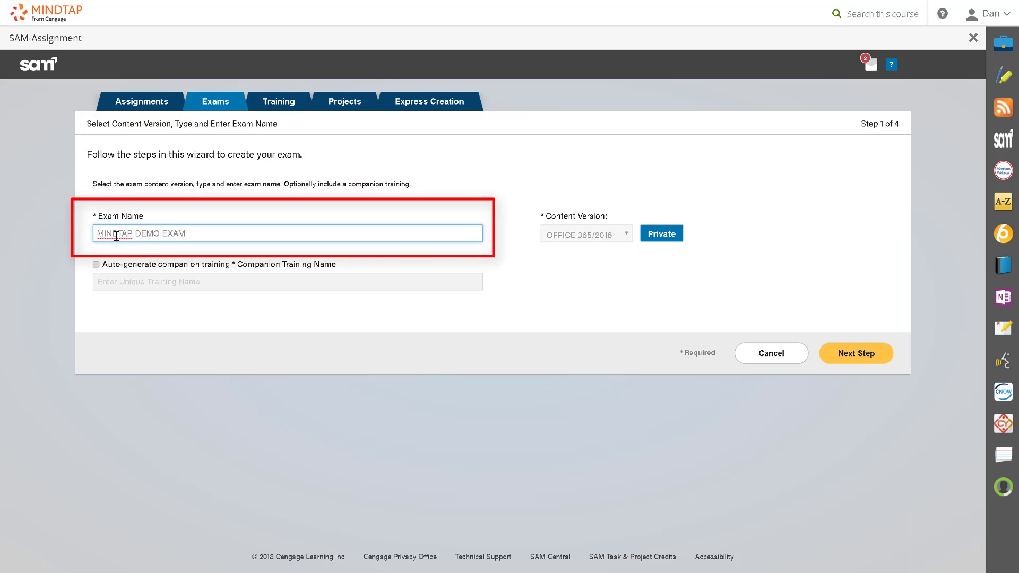
pyautogui.click(96, 266)
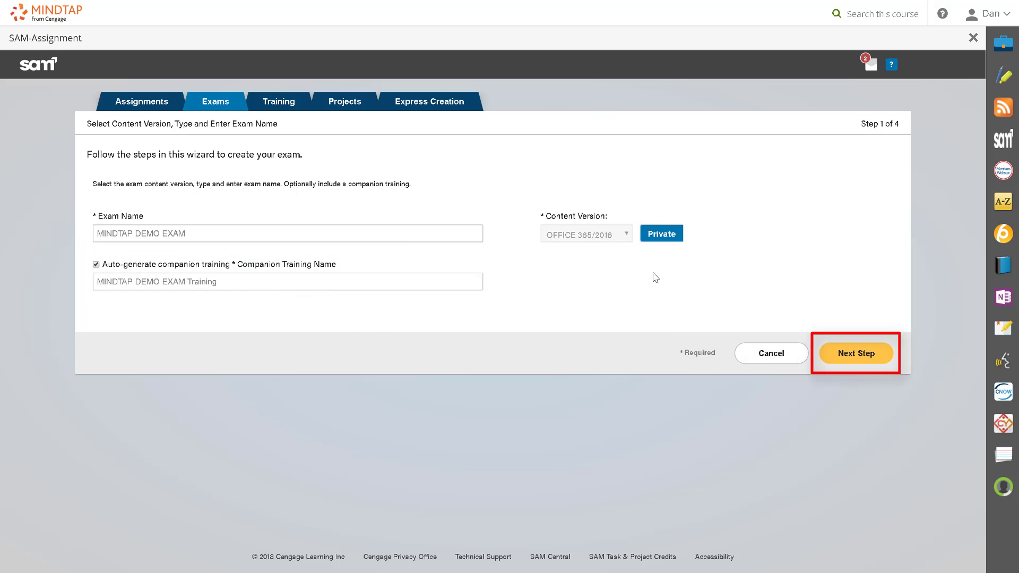
# Choose The Shelly Cashman Series Collection and include chapter PowerPoint Module 1
pyautogui.click(842, 353)
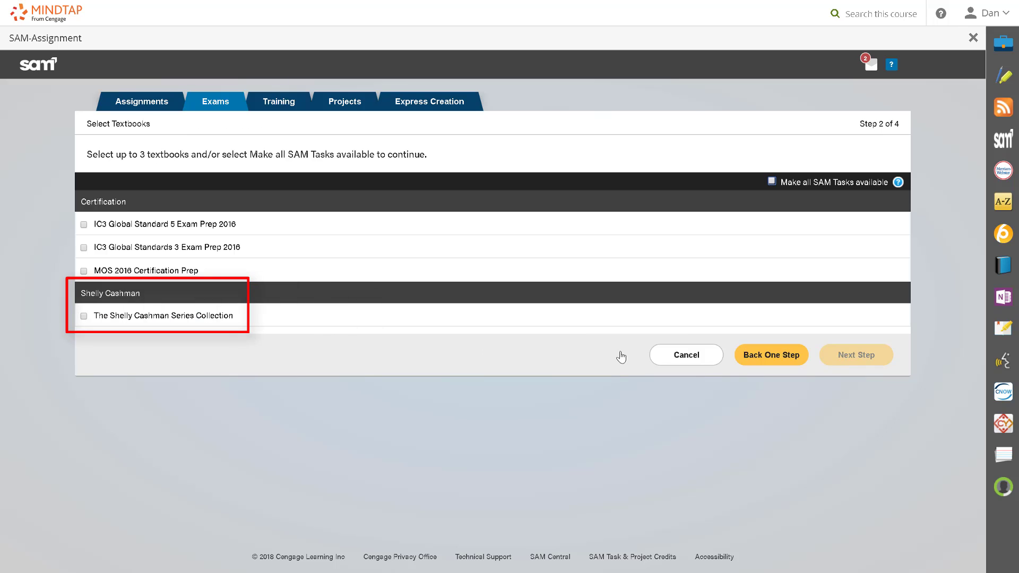
pyautogui.click(84, 316)
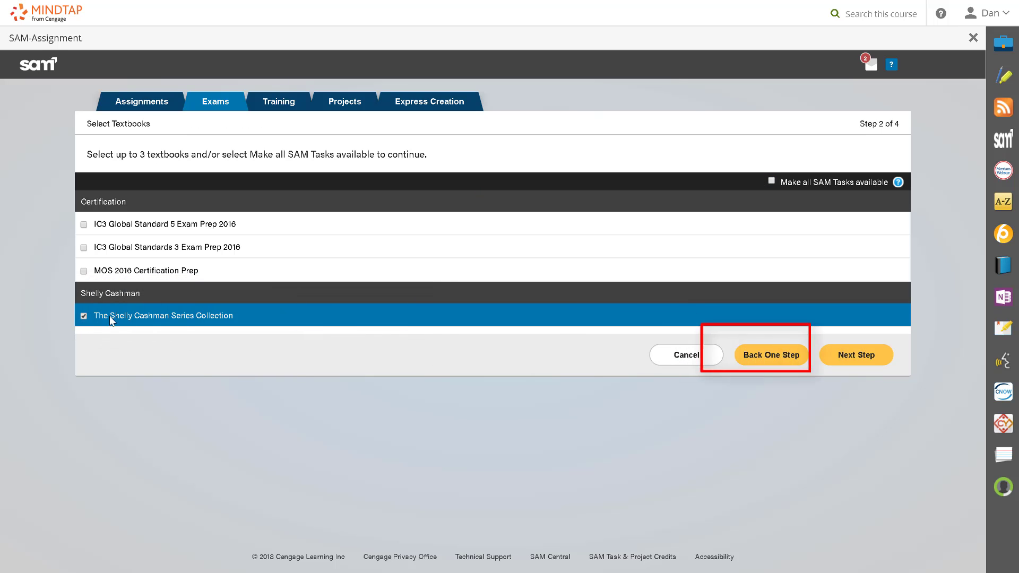
pyautogui.click(865, 363)
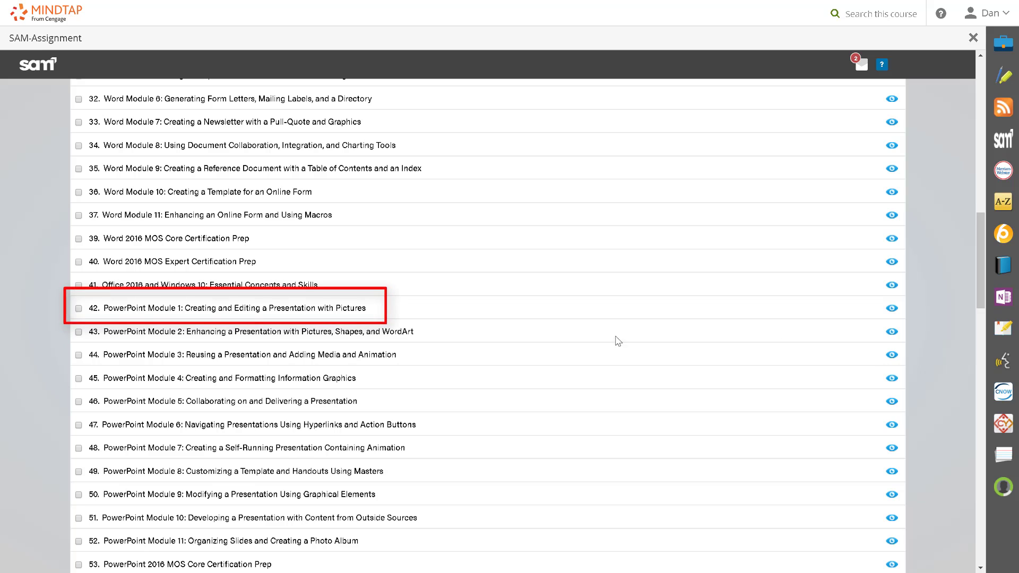
pyautogui.click(79, 309)
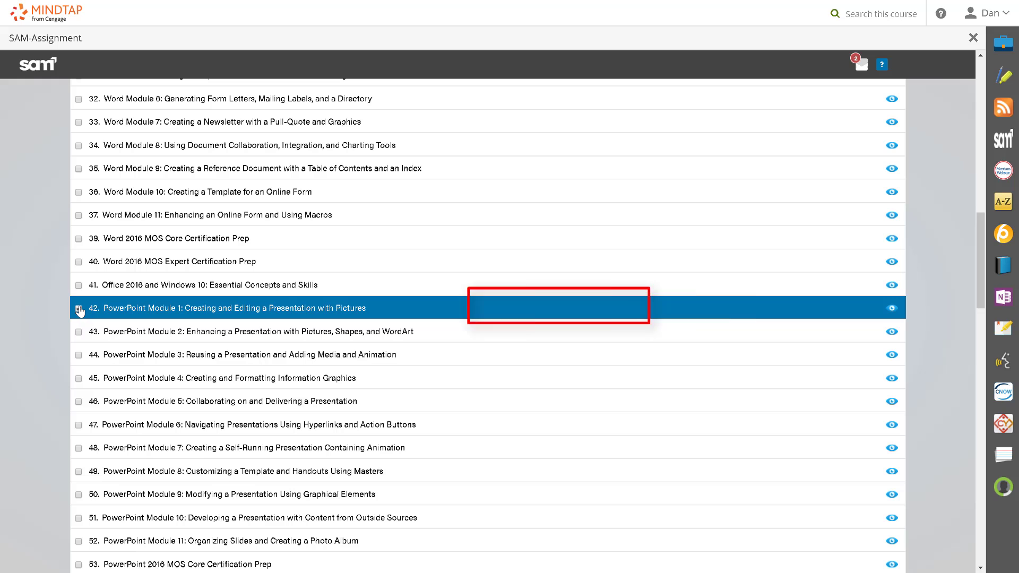
# Preview PowerPoint Module 1's exam tasks, including Scenario 2, then close the preview
pyautogui.click(892, 308)
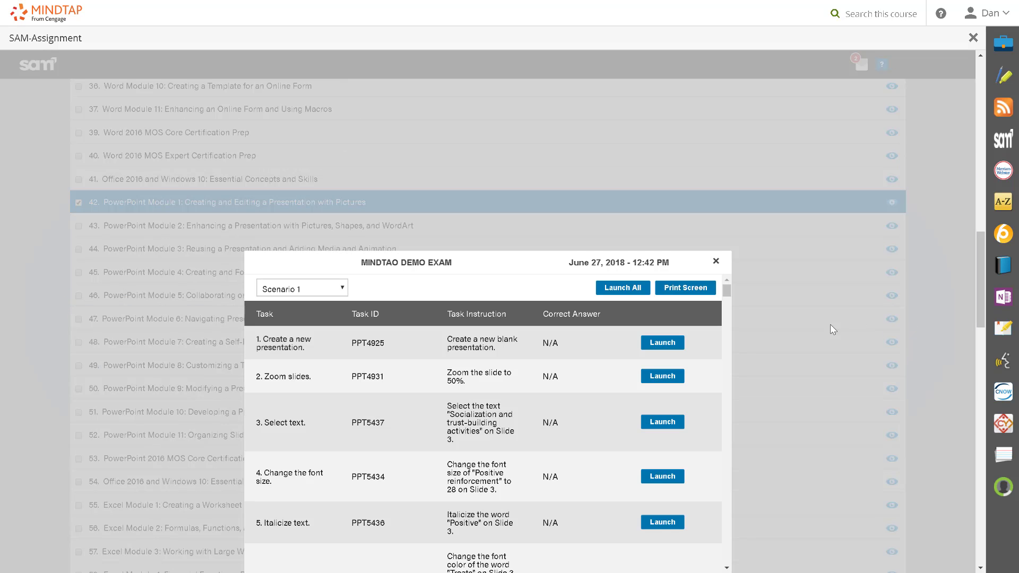
pyautogui.scroll(-3, 633, 374)
pyautogui.scroll(-3, 633, 375)
pyautogui.scroll(-3, 634, 374)
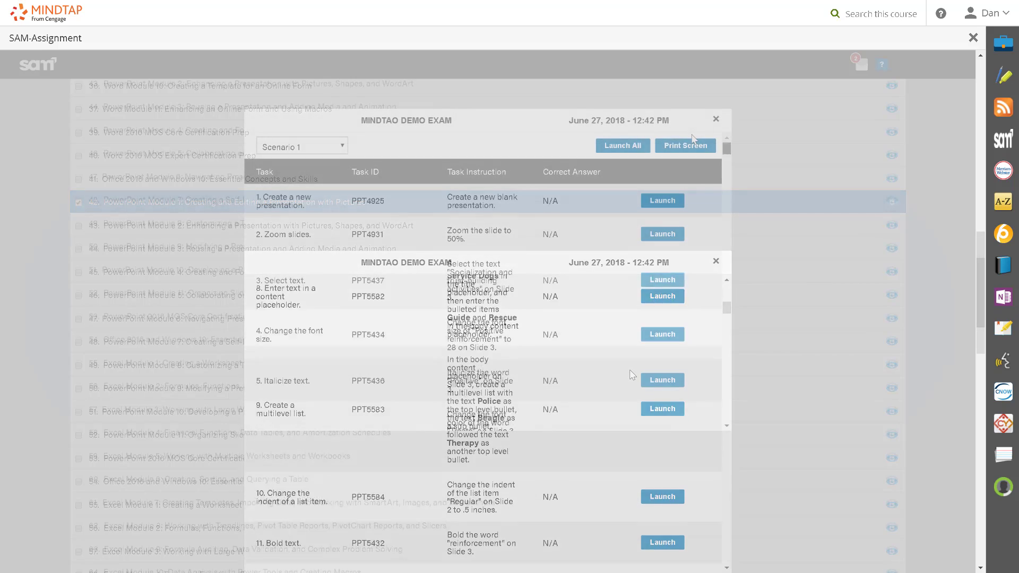
pyautogui.click(343, 146)
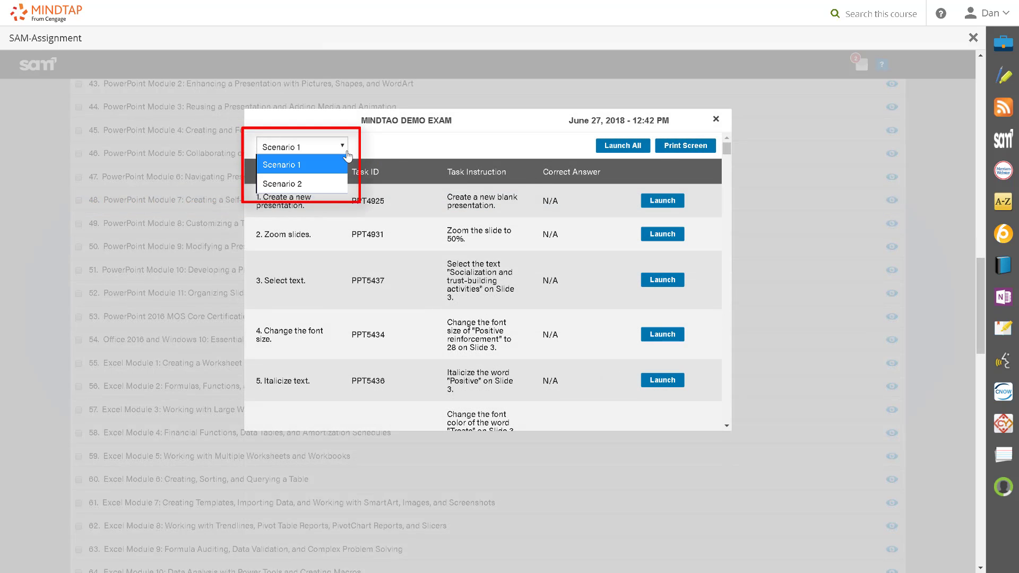
pyautogui.click(283, 183)
pyautogui.click(715, 120)
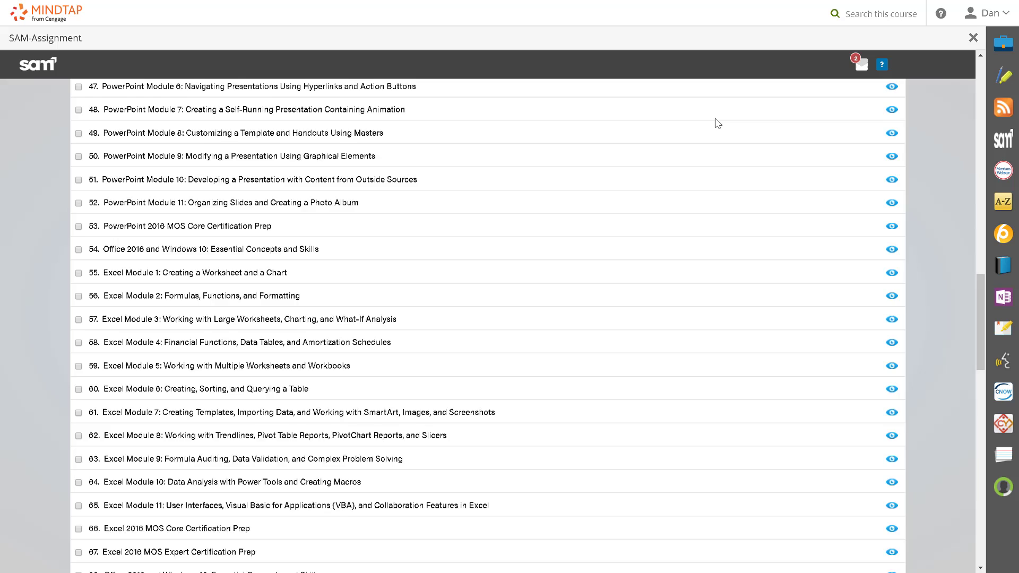
pyautogui.scroll(-8, 716, 124)
pyautogui.scroll(-5, 716, 123)
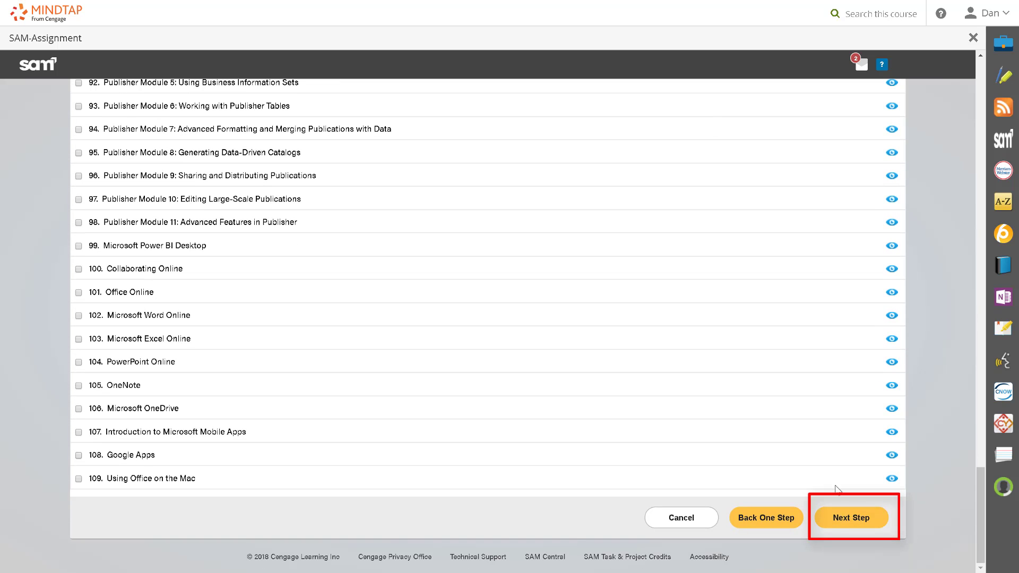
# Remove Create a new presentation, Zoom slides and Select text, keeping 26 of 29 tasks
pyautogui.click(834, 524)
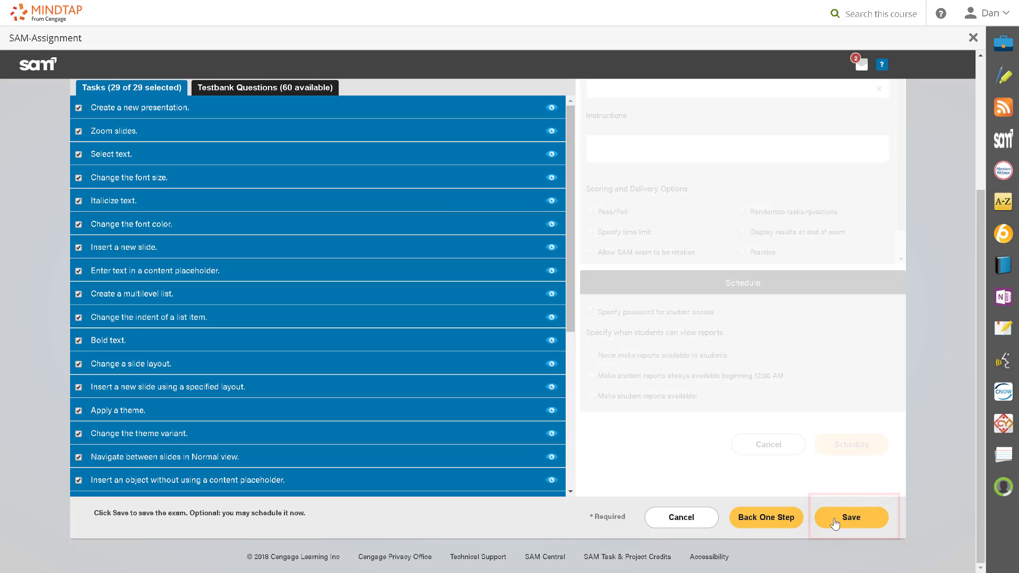
pyautogui.scroll(3, 834, 523)
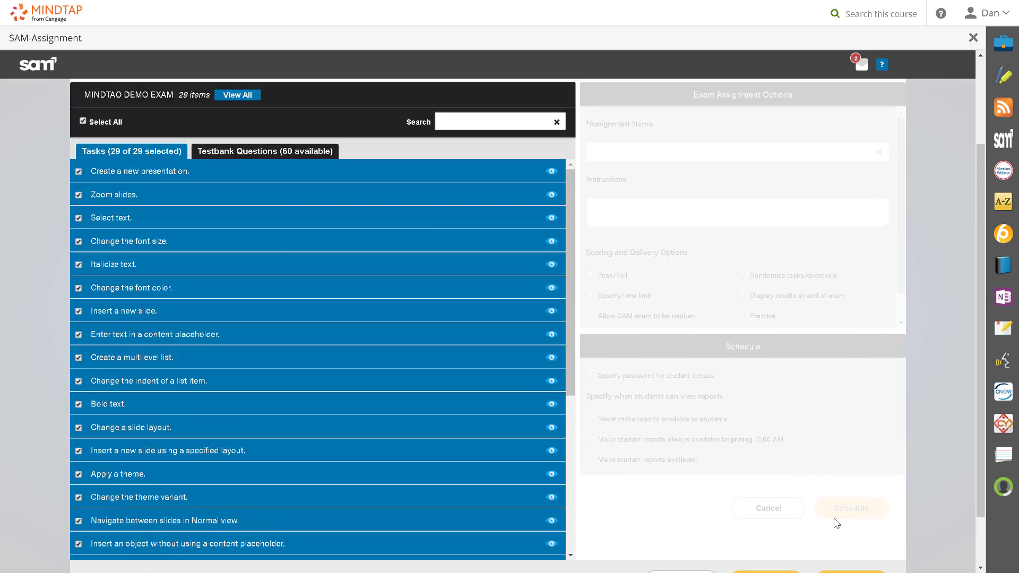
pyautogui.click(78, 289)
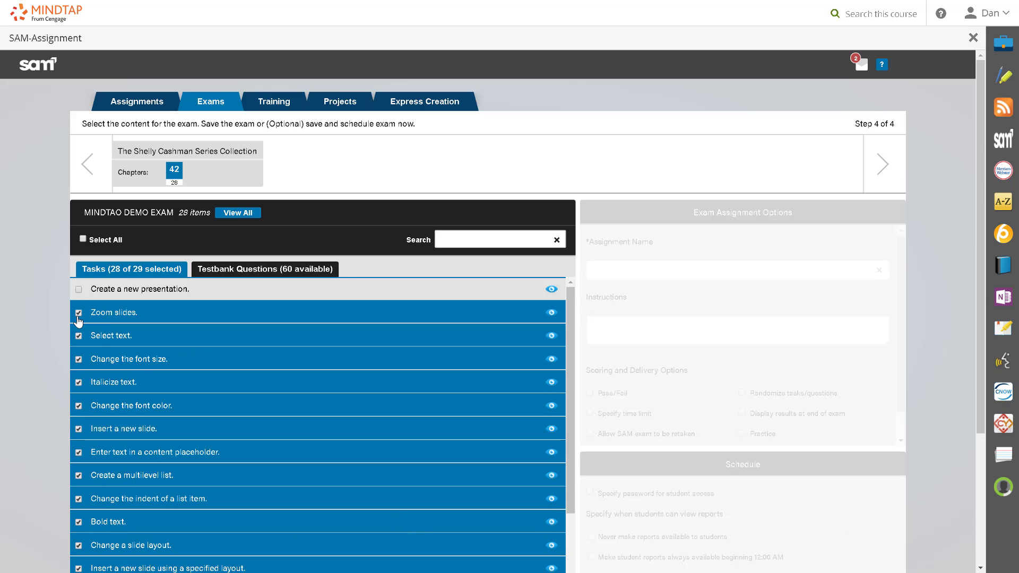
pyautogui.click(79, 312)
pyautogui.click(78, 336)
pyautogui.click(78, 358)
pyautogui.click(78, 383)
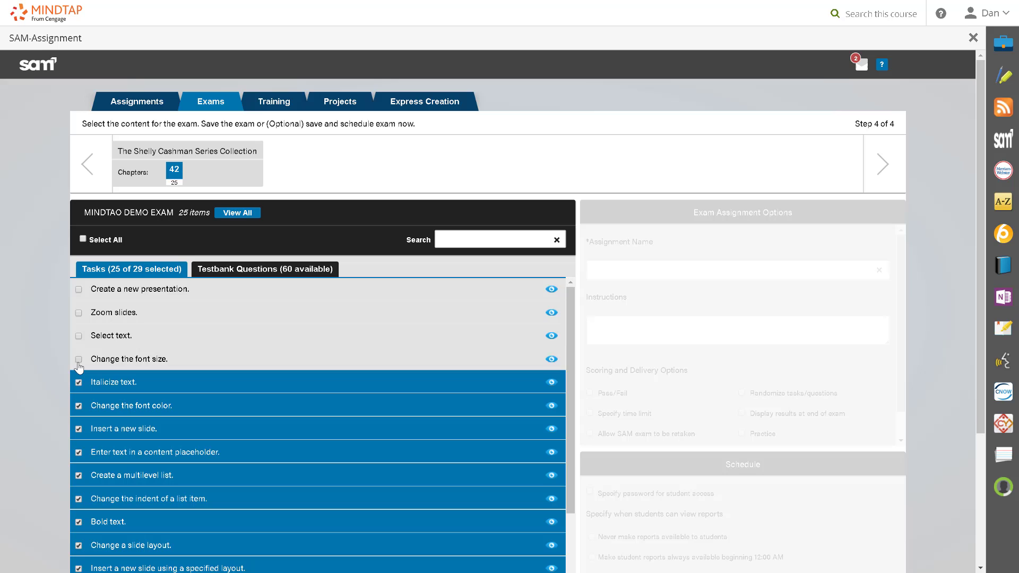
pyautogui.click(79, 359)
# Add the first five testbank questions and save MINDTAP DEMO EXAM
pyautogui.click(209, 275)
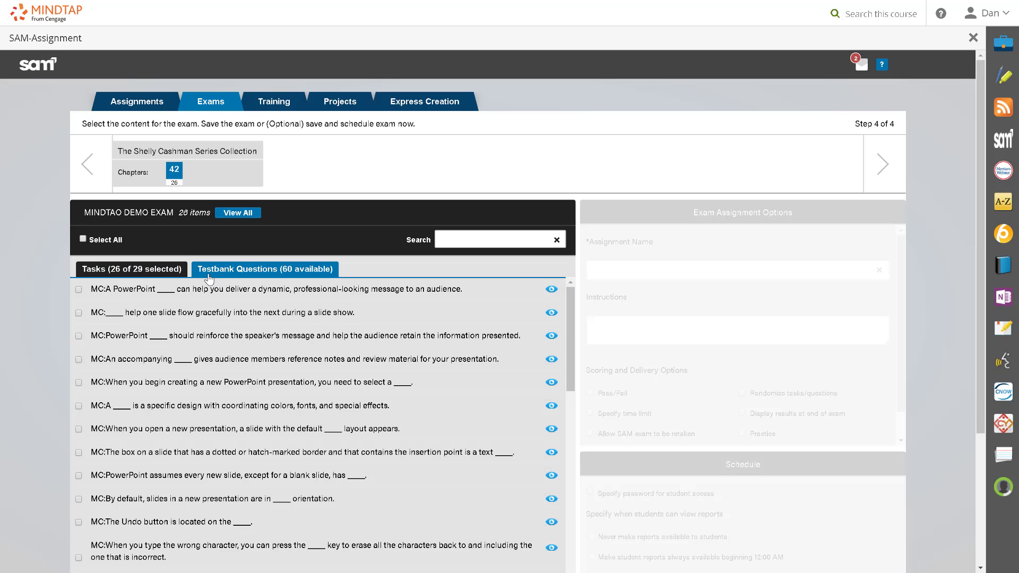
pyautogui.click(79, 289)
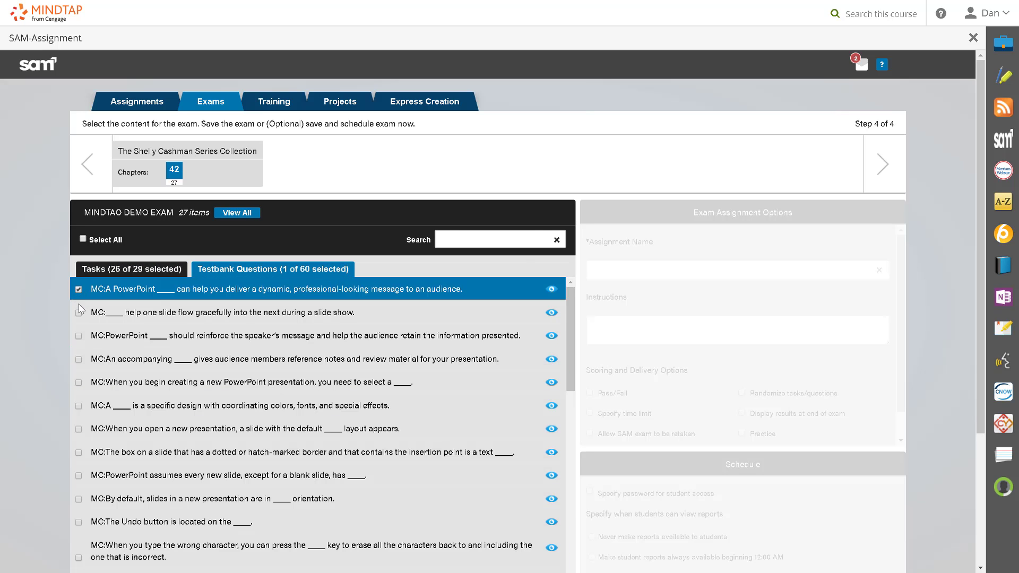
pyautogui.click(78, 312)
pyautogui.click(79, 335)
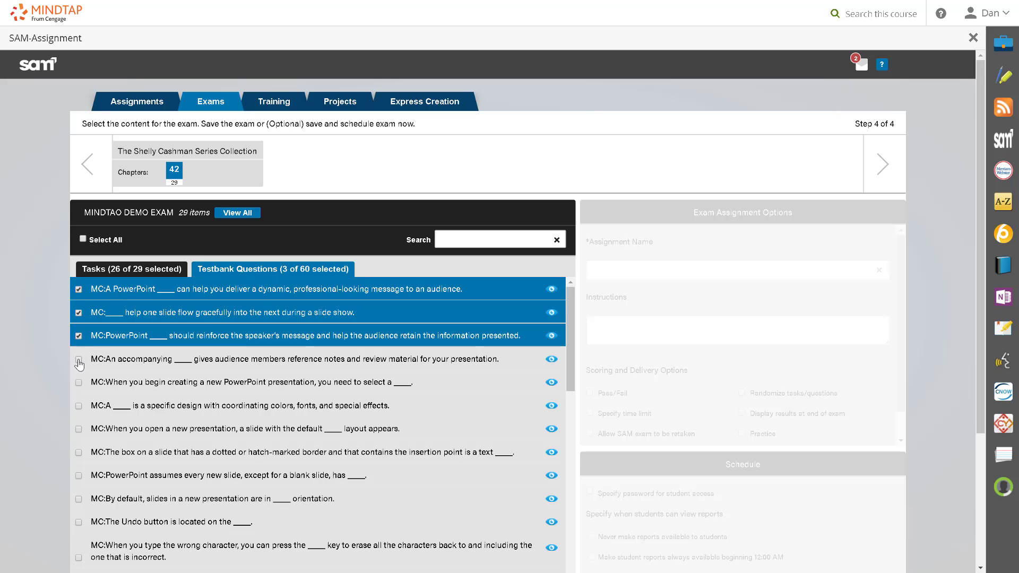
pyautogui.click(78, 359)
pyautogui.click(78, 382)
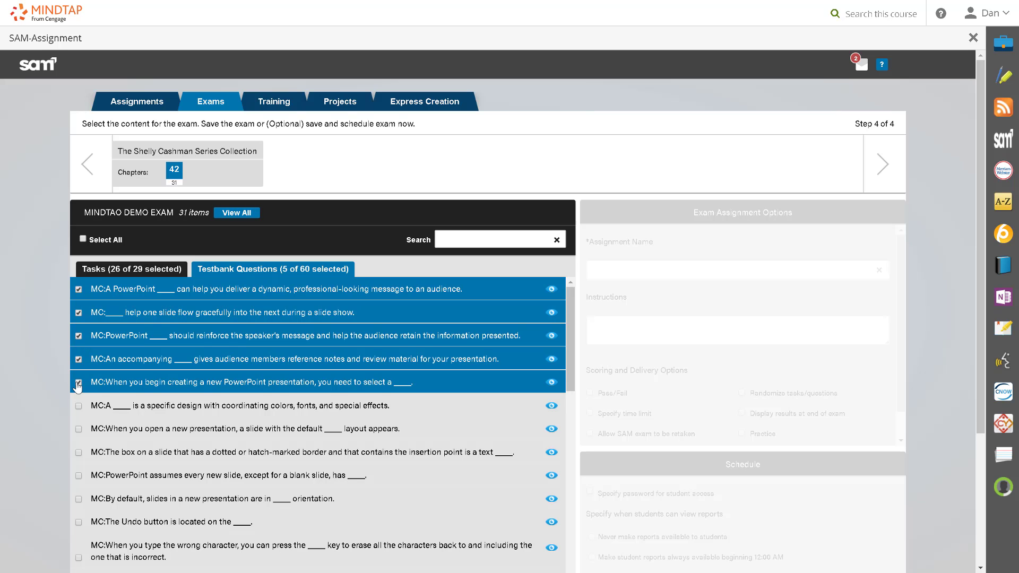
pyautogui.scroll(-5, 319, 438)
pyautogui.scroll(-3, 846, 444)
pyautogui.click(851, 518)
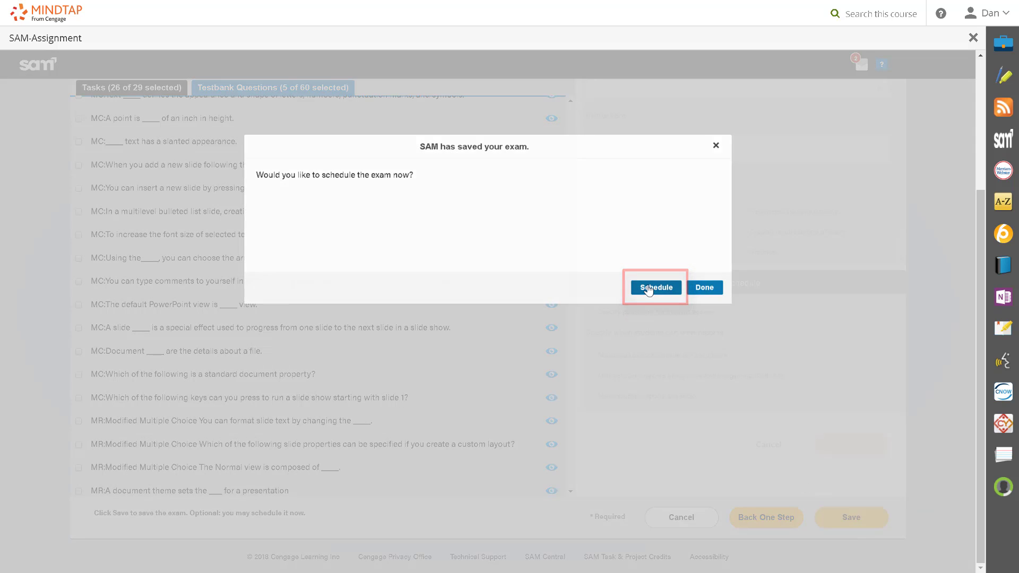
# Schedule the saved exam, confirming the schedule to reach the Assign to Course form
pyautogui.click(648, 290)
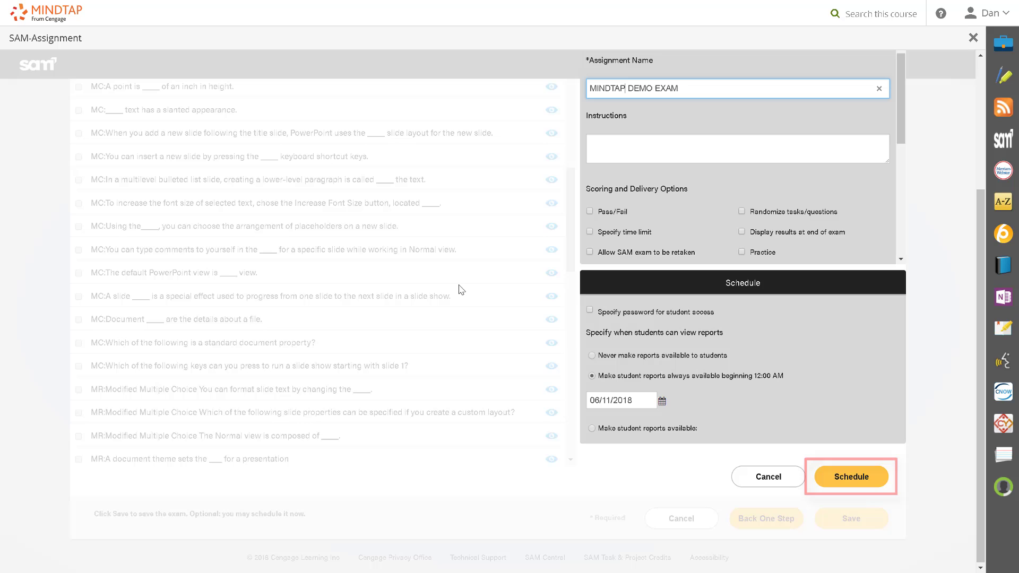
pyautogui.click(846, 478)
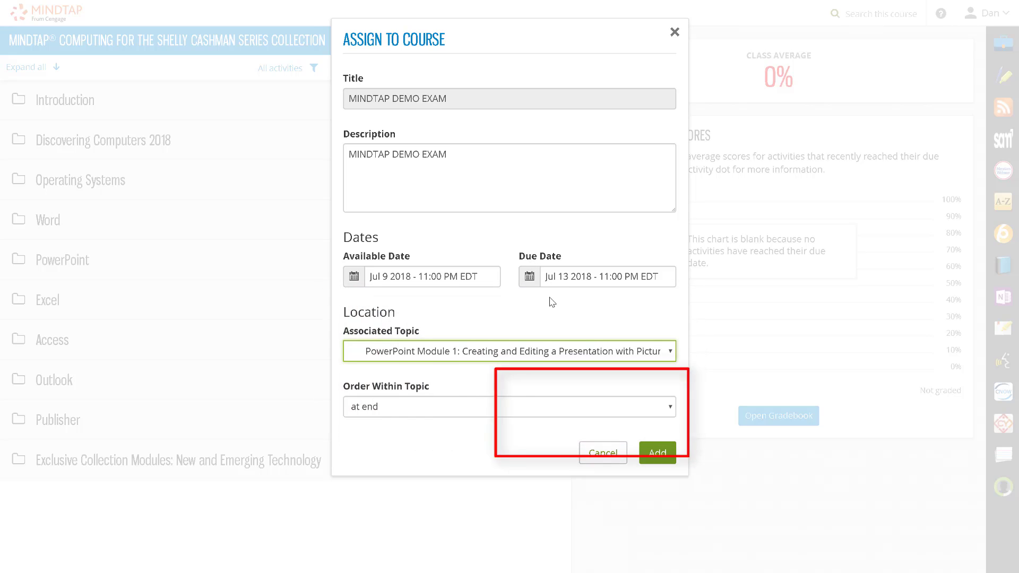
# Add MINDTAP DEMO EXAM under PowerPoint Module 1, available Jul 9 and due Jul 13, 2018
pyautogui.click(643, 461)
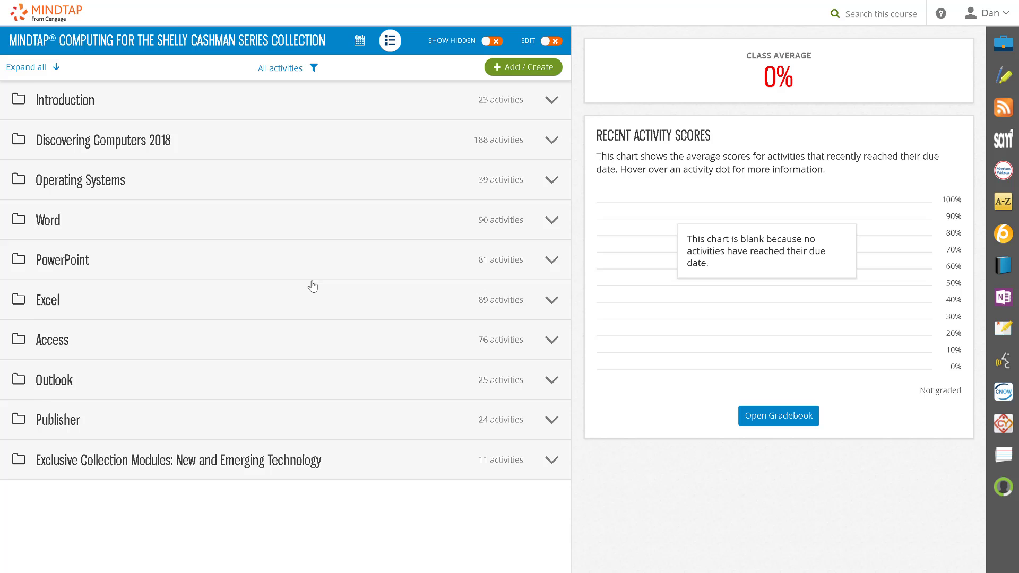
pyautogui.click(303, 275)
pyautogui.click(259, 320)
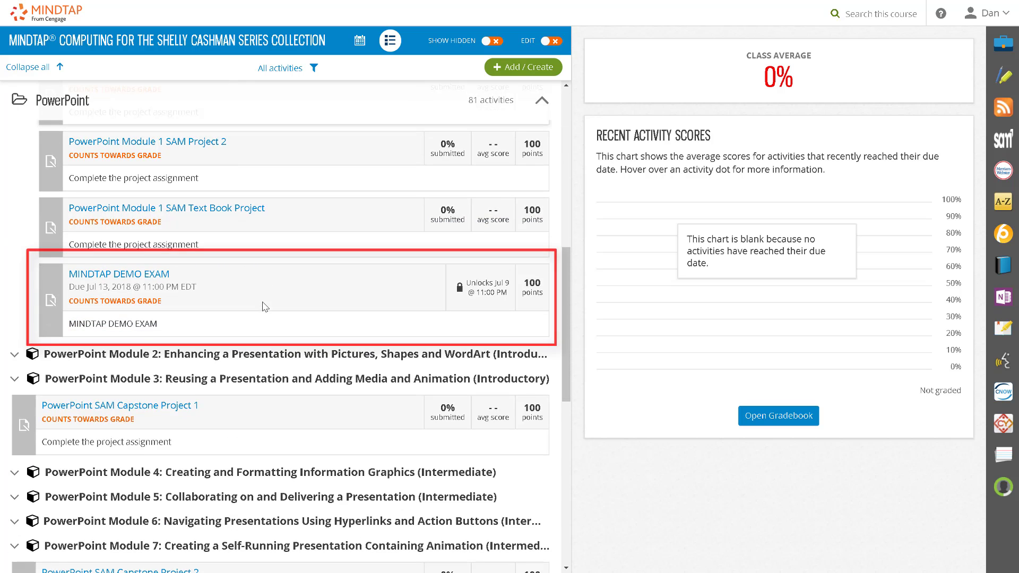
pyautogui.click(263, 308)
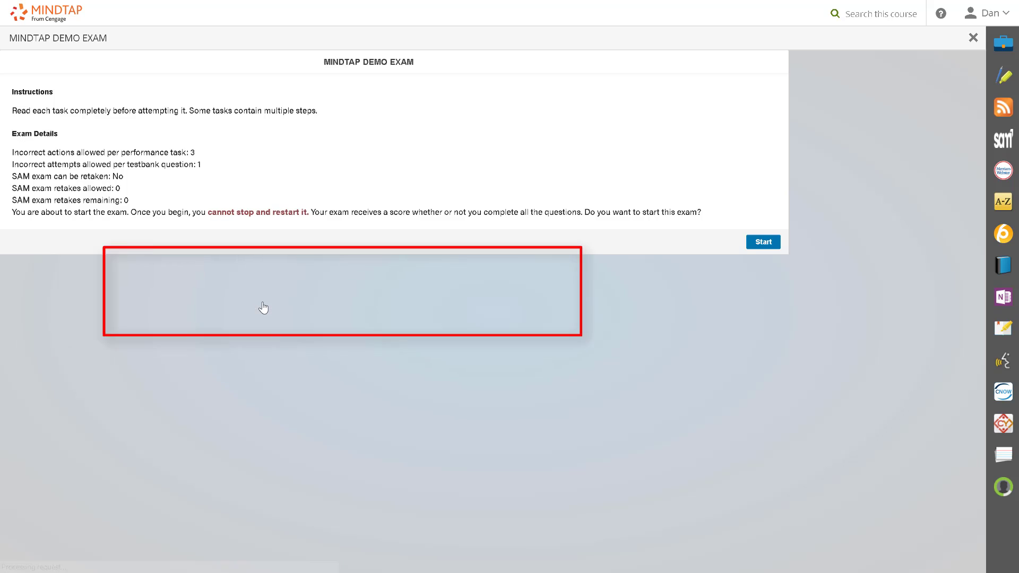
pyautogui.click(761, 244)
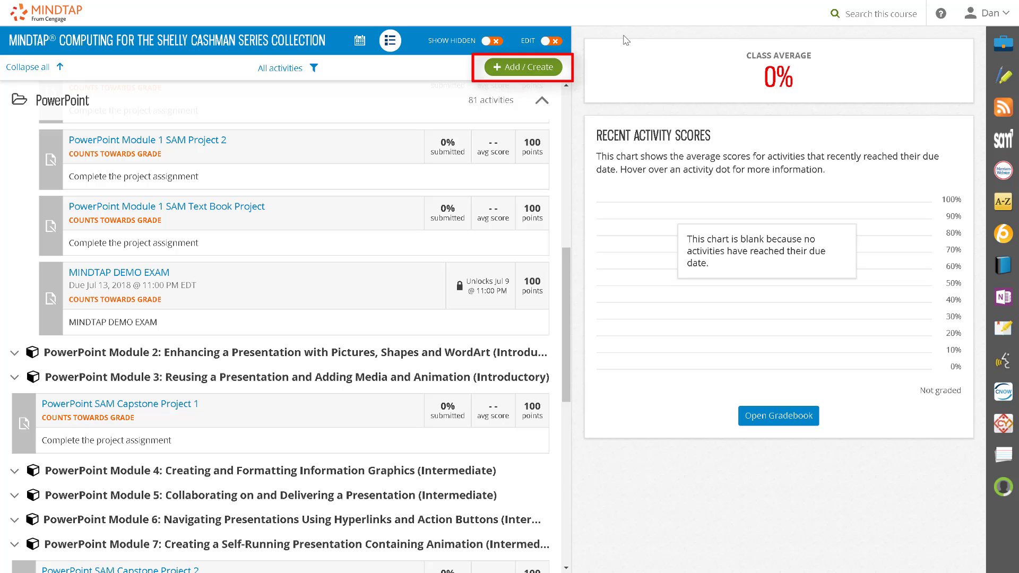
# Start scheduling a new SAM assignment of type Project from Add/Create
pyautogui.click(524, 67)
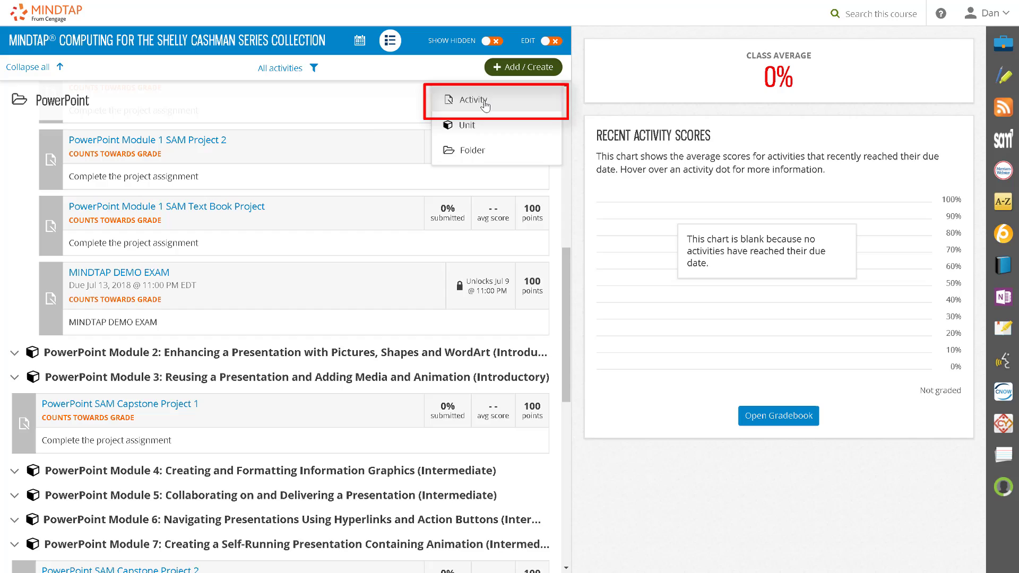
pyautogui.click(478, 101)
pyautogui.click(423, 440)
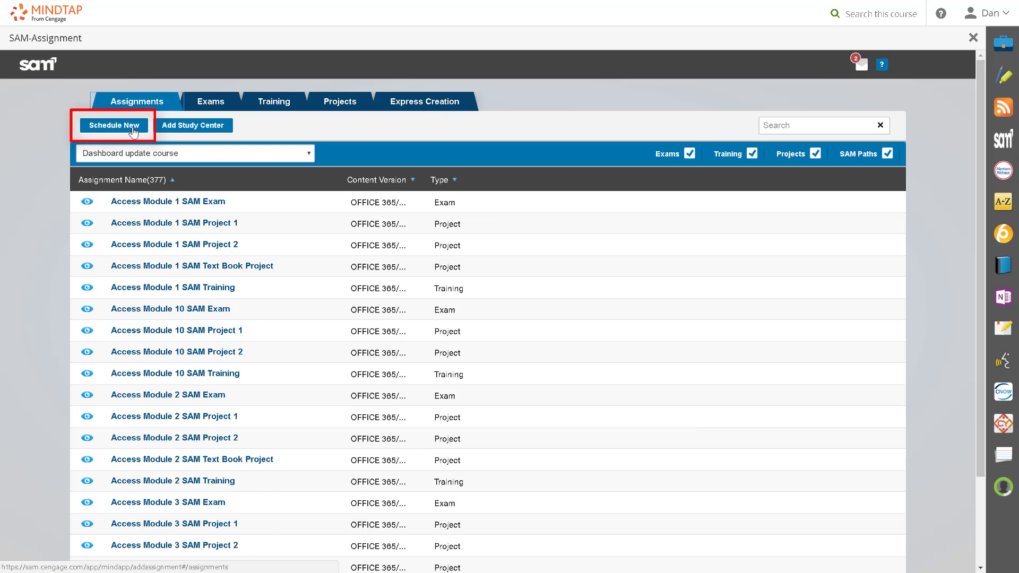
pyautogui.click(131, 128)
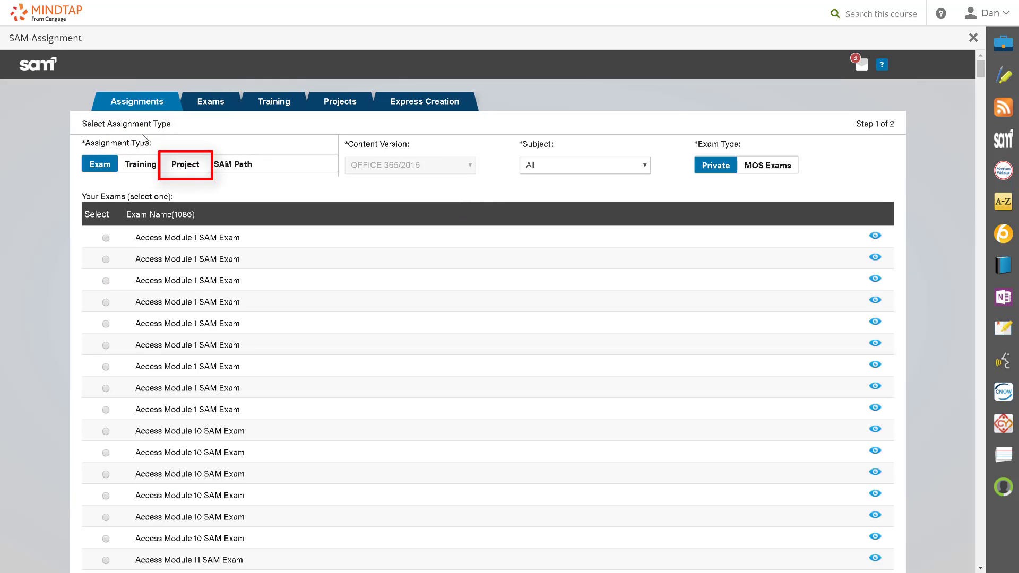
pyautogui.click(178, 164)
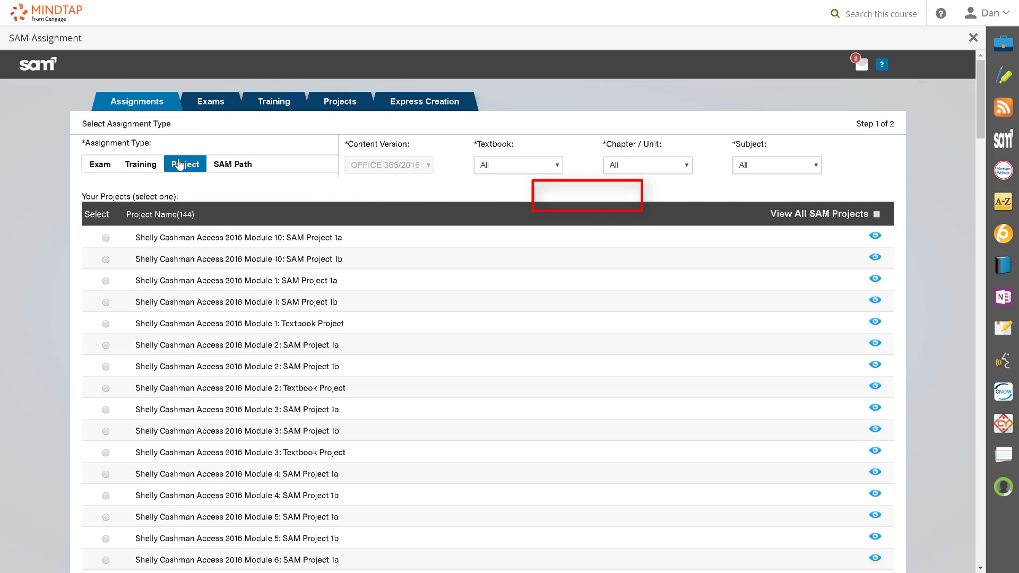
# Toggle View All SAM Projects on then off, returning to the 144 Shelly Cashman projects
pyautogui.click(876, 215)
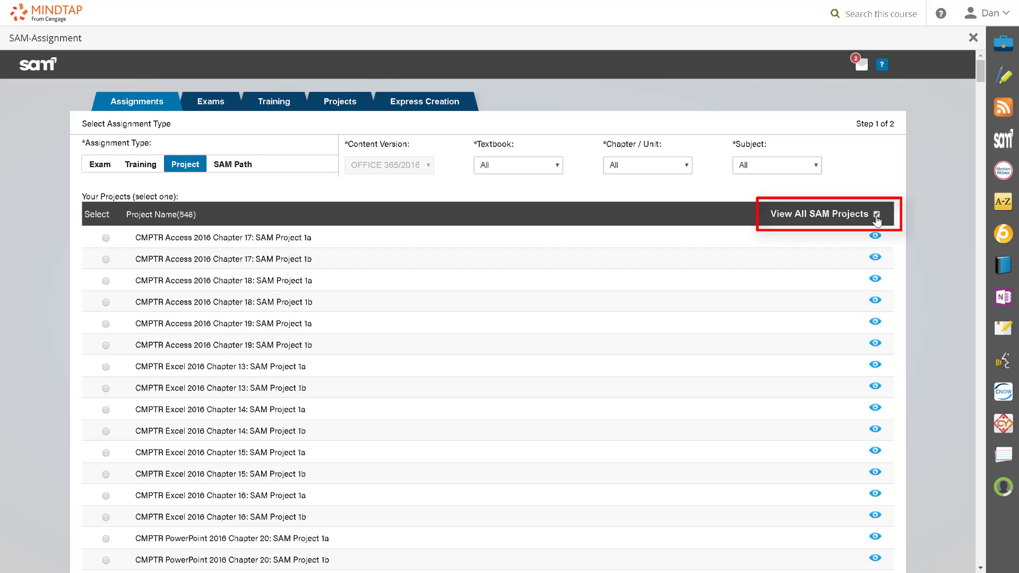
pyautogui.click(876, 215)
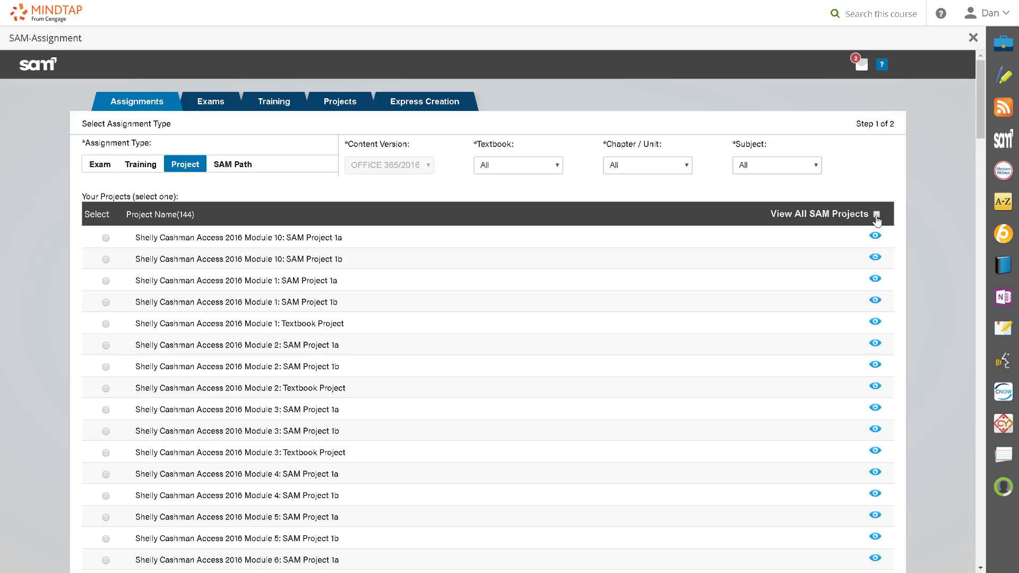
pyautogui.scroll(-4, 876, 219)
pyautogui.scroll(-3, 876, 218)
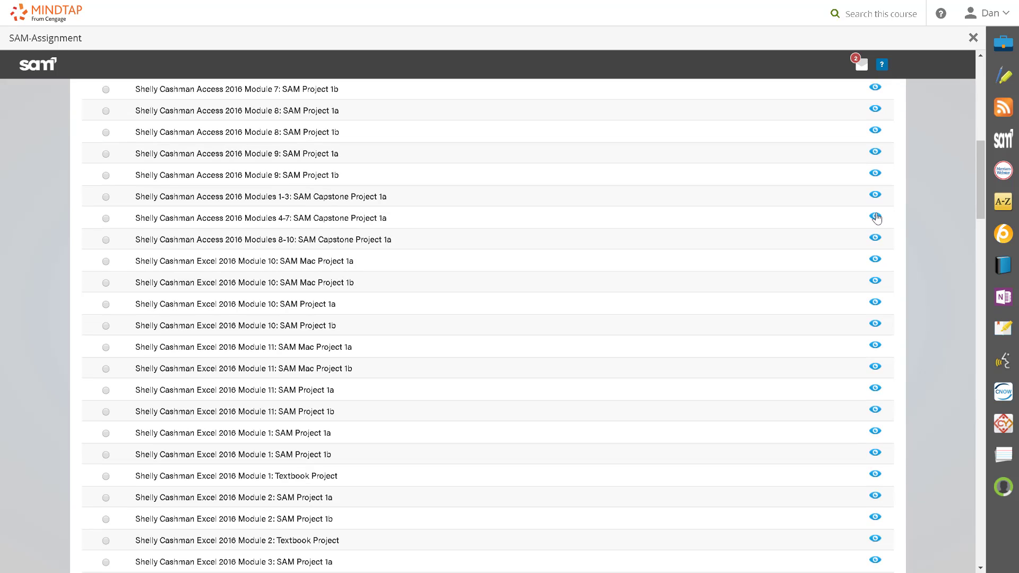
pyautogui.scroll(-1, 876, 218)
pyautogui.scroll(-2, 876, 218)
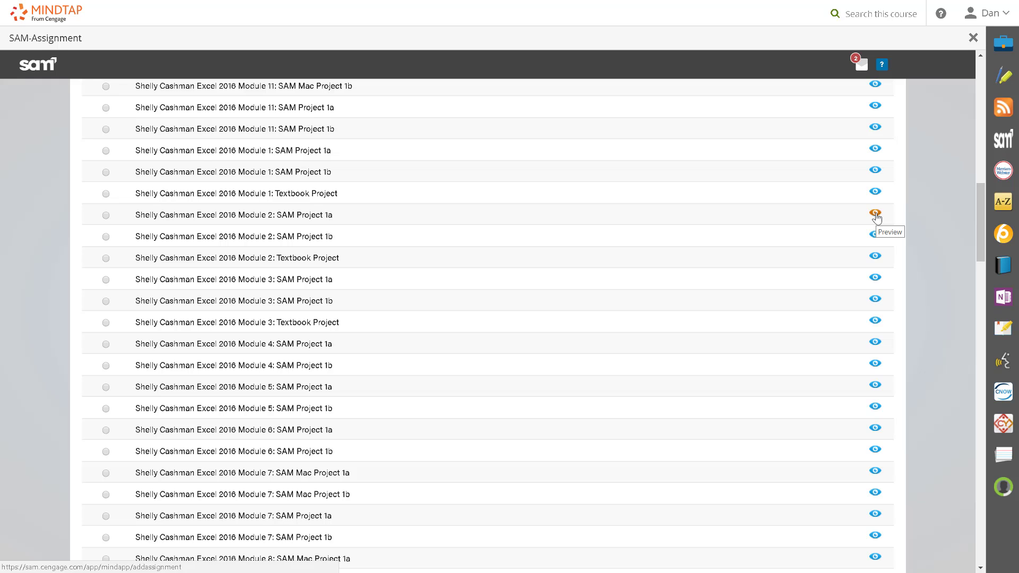
pyautogui.scroll(-4, 876, 217)
pyautogui.scroll(-3, 876, 216)
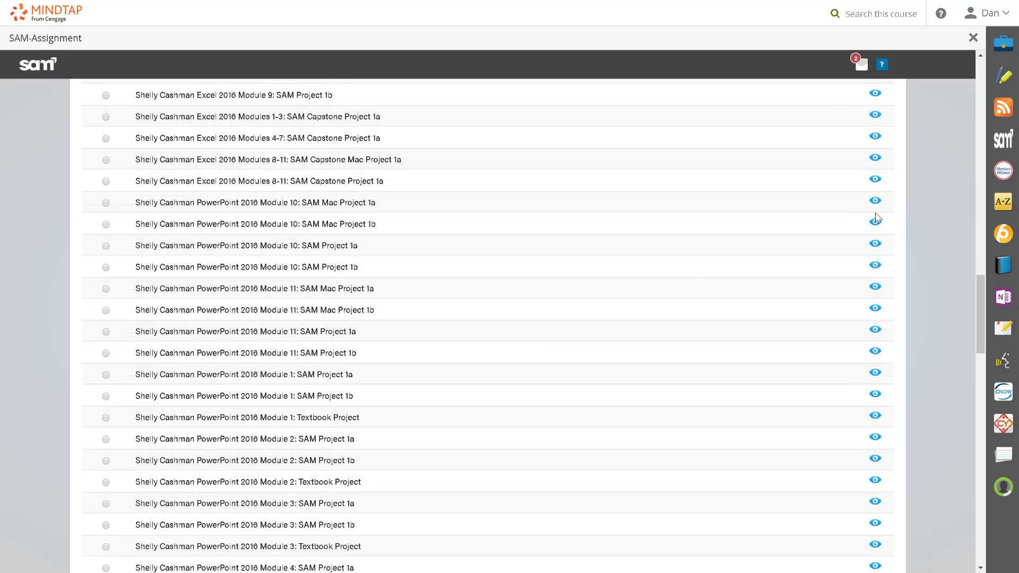
# Select the PowerPoint 2016 Module 1 Textbook Project and save it as a SAM assignment
pyautogui.click(106, 418)
pyautogui.scroll(-8, 472, 455)
pyautogui.scroll(-3, 471, 455)
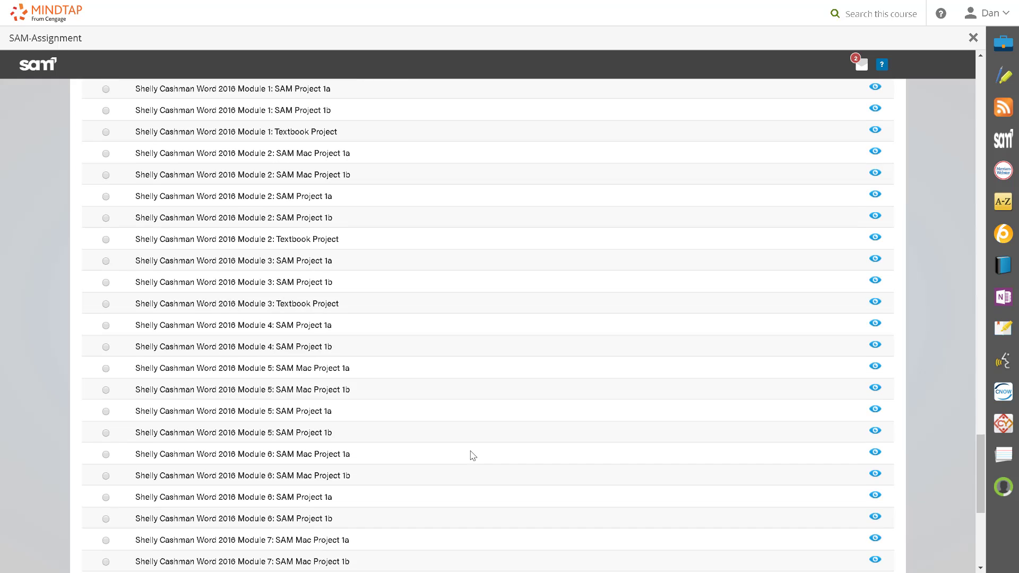
pyautogui.scroll(-3, 471, 454)
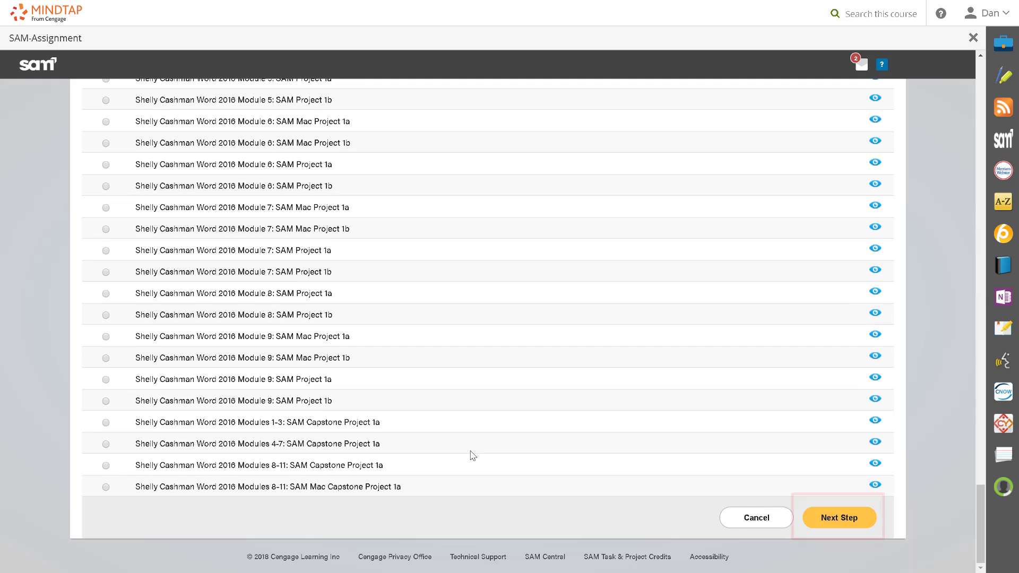
pyautogui.click(829, 524)
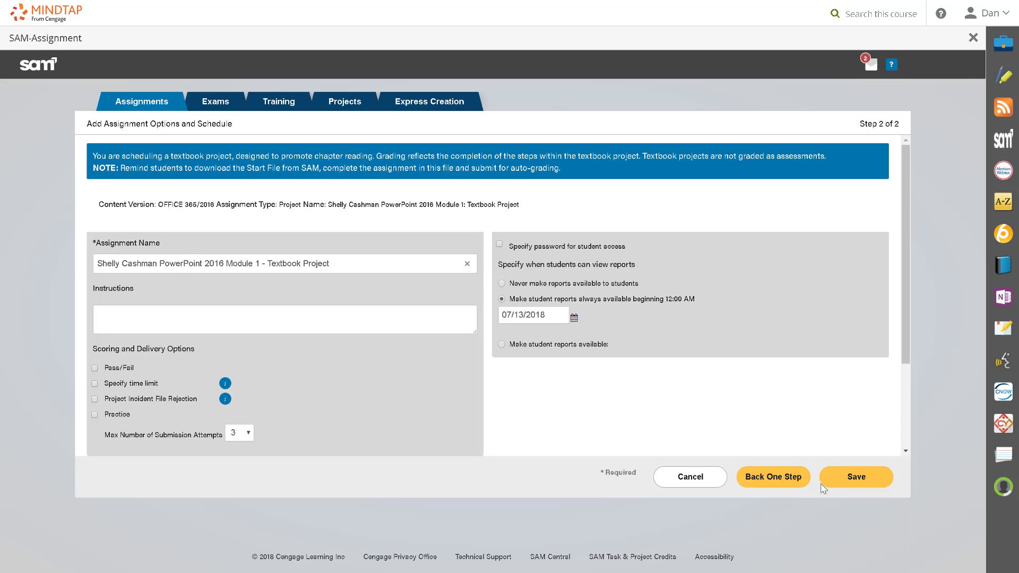
pyautogui.click(853, 477)
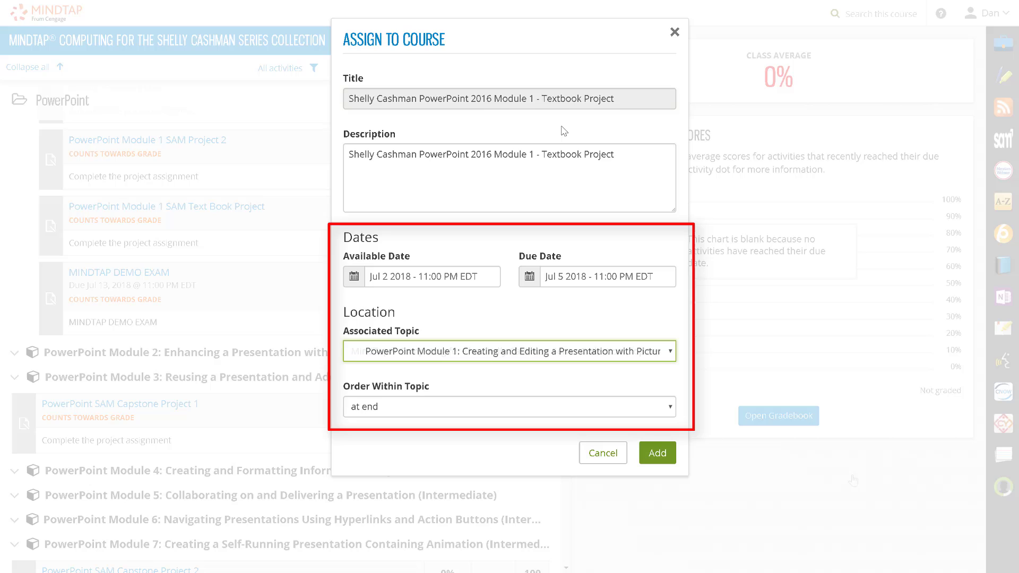
# Add the textbook project to Module 1 at the end, due Jul 5 2018
pyautogui.click(658, 452)
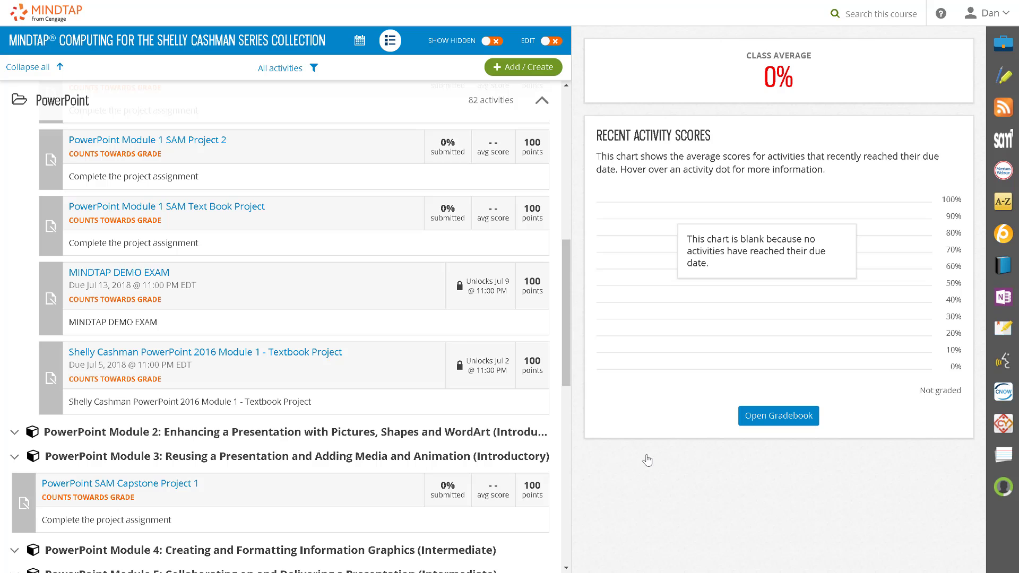
# Show the SAM Results reports beside the course and bring up SAM help
pyautogui.click(1003, 140)
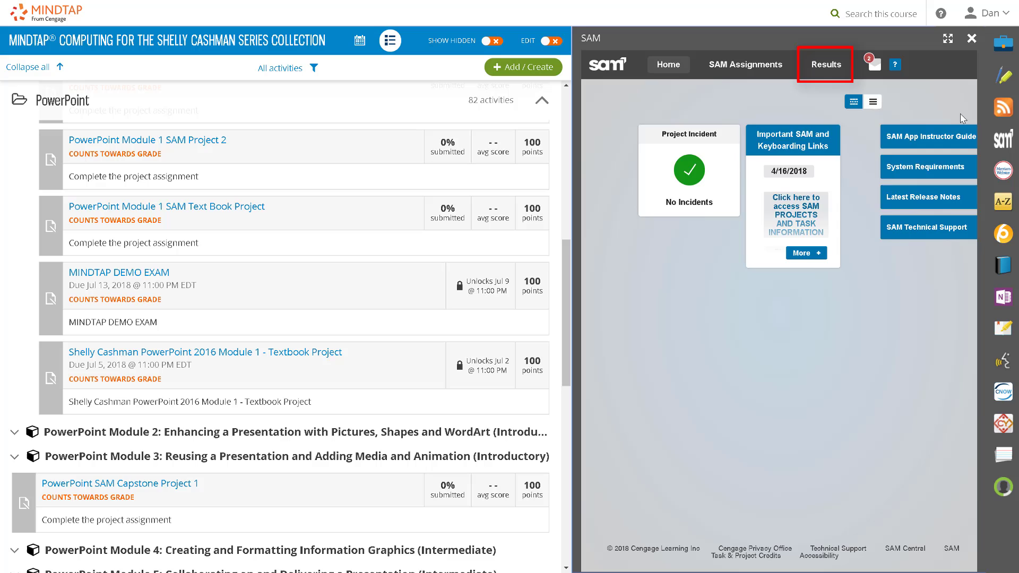
pyautogui.click(828, 70)
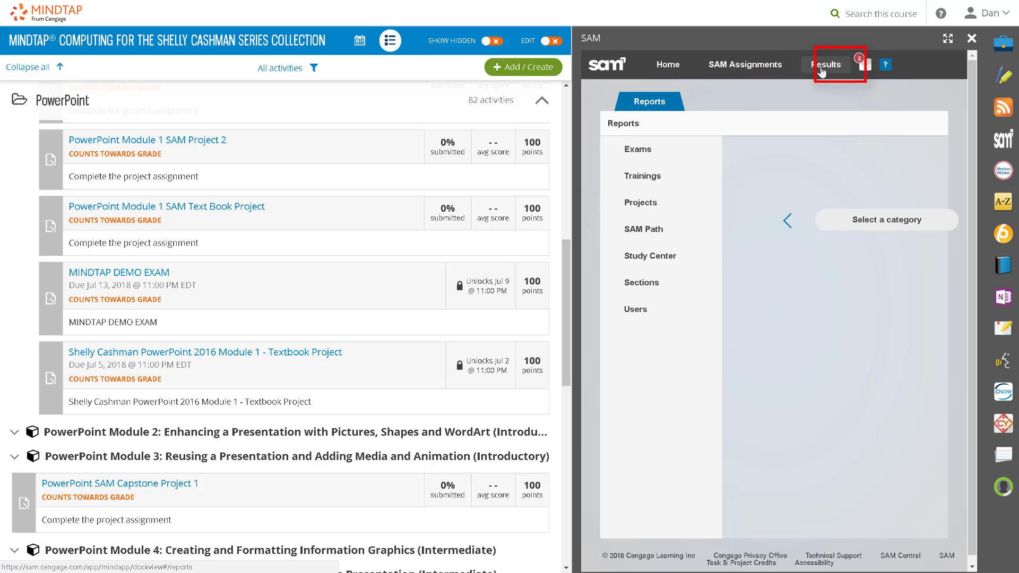
pyautogui.click(886, 70)
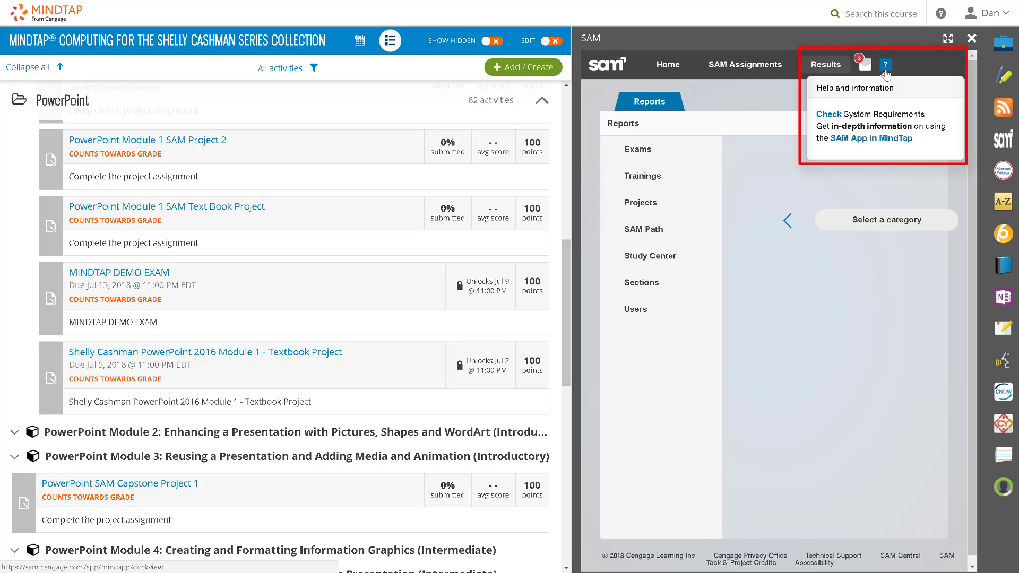